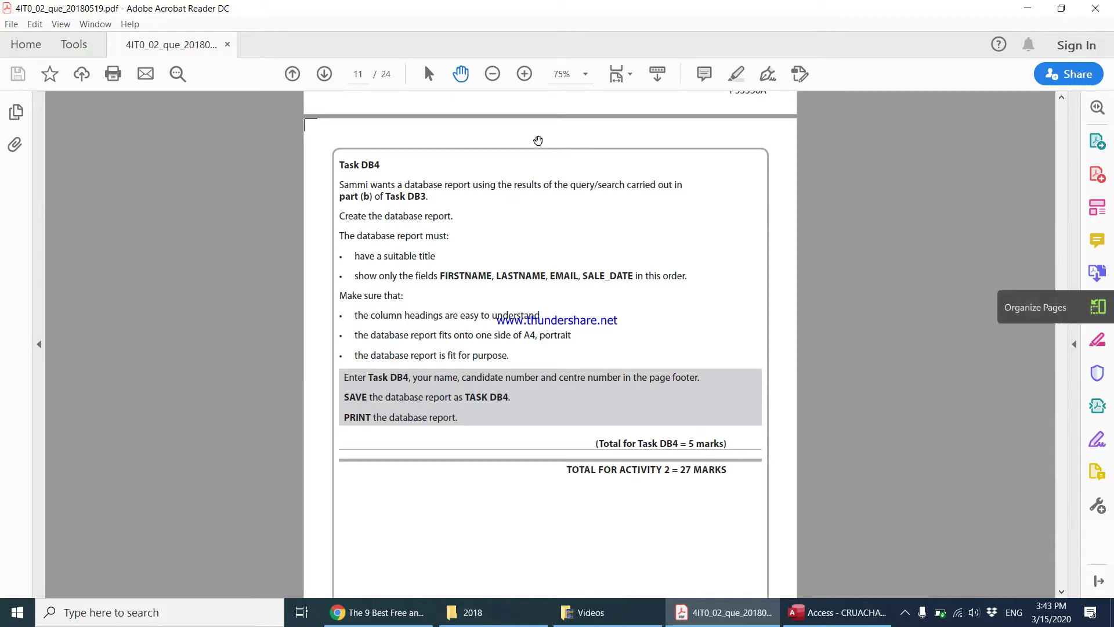
Scroll through the Task DB4 brief in the PDF to read the requirements
{"action": "scroll", "coordinate": [495, 240], "scroll_direction": "up", "scroll_amount": 3}
{"action": "scroll", "coordinate": [495, 240], "scroll_direction": "up", "scroll_amount": 15}
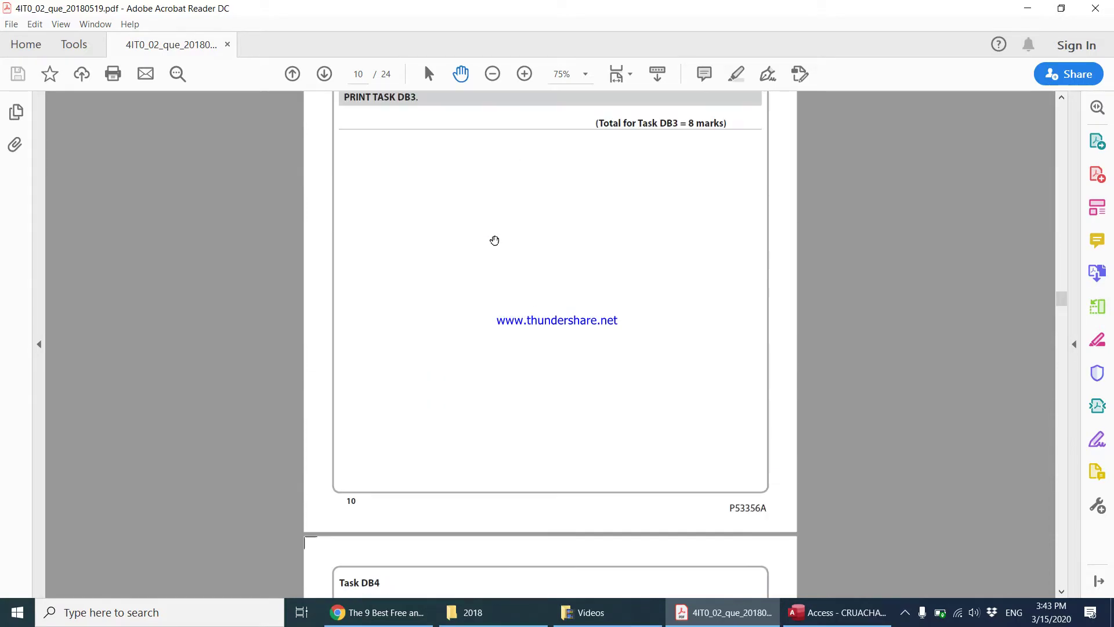
{"action": "scroll", "coordinate": [391, 234], "scroll_direction": "up", "scroll_amount": 11}
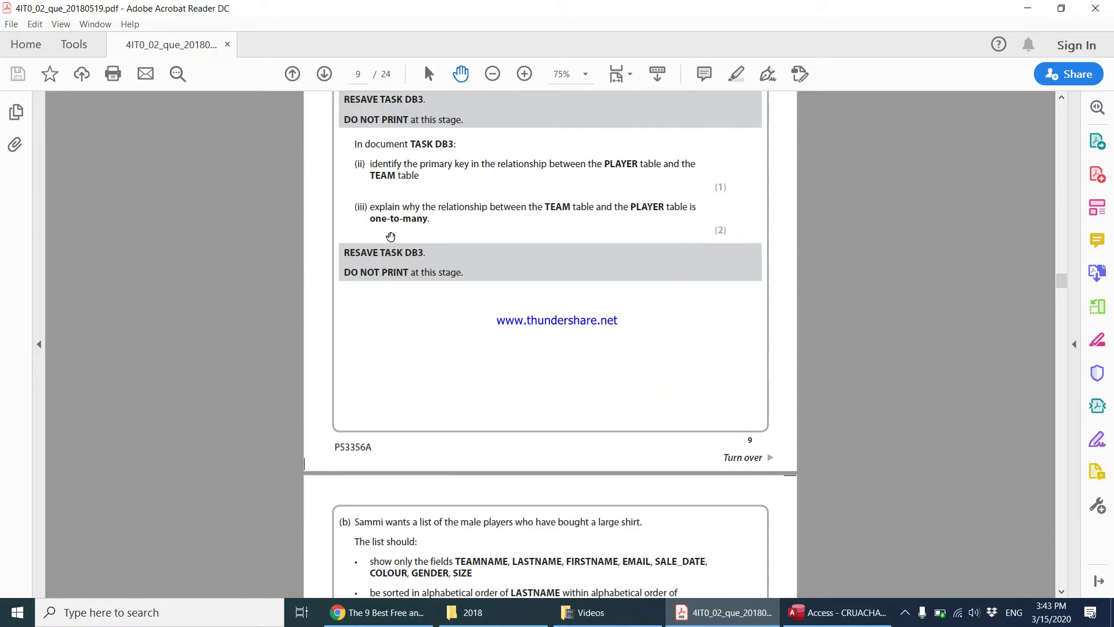
{"action": "scroll", "coordinate": [420, 381], "scroll_direction": "down", "scroll_amount": 8}
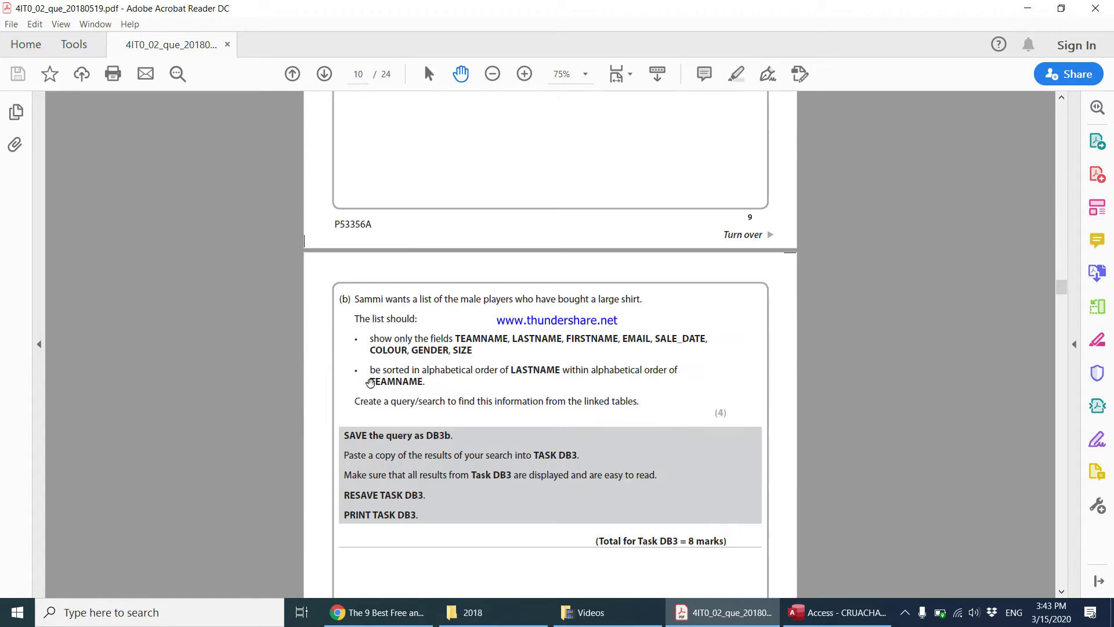
{"action": "scroll", "coordinate": [521, 372], "scroll_direction": "down", "scroll_amount": 4}
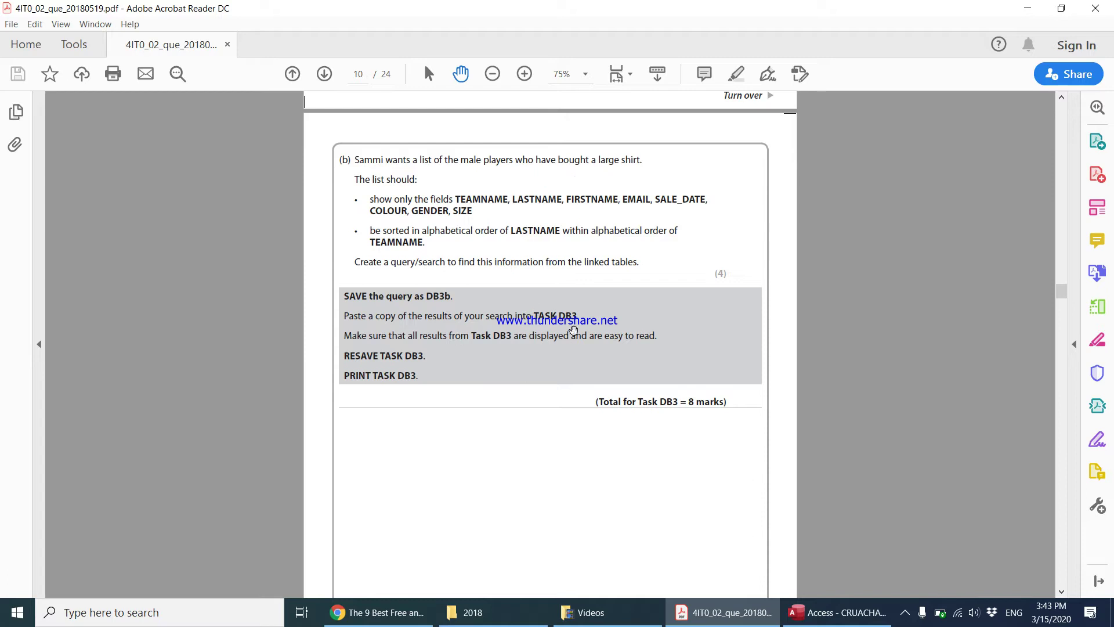
{"action": "scroll", "coordinate": [499, 325], "scroll_direction": "down", "scroll_amount": 8}
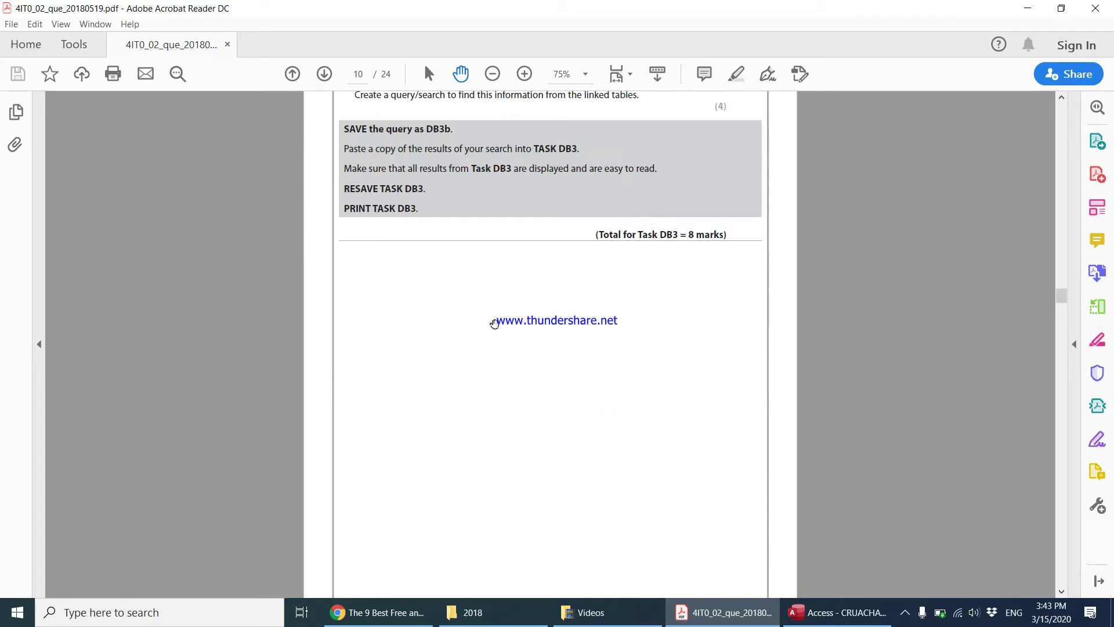
{"action": "scroll", "coordinate": [487, 335], "scroll_direction": "down", "scroll_amount": 3}
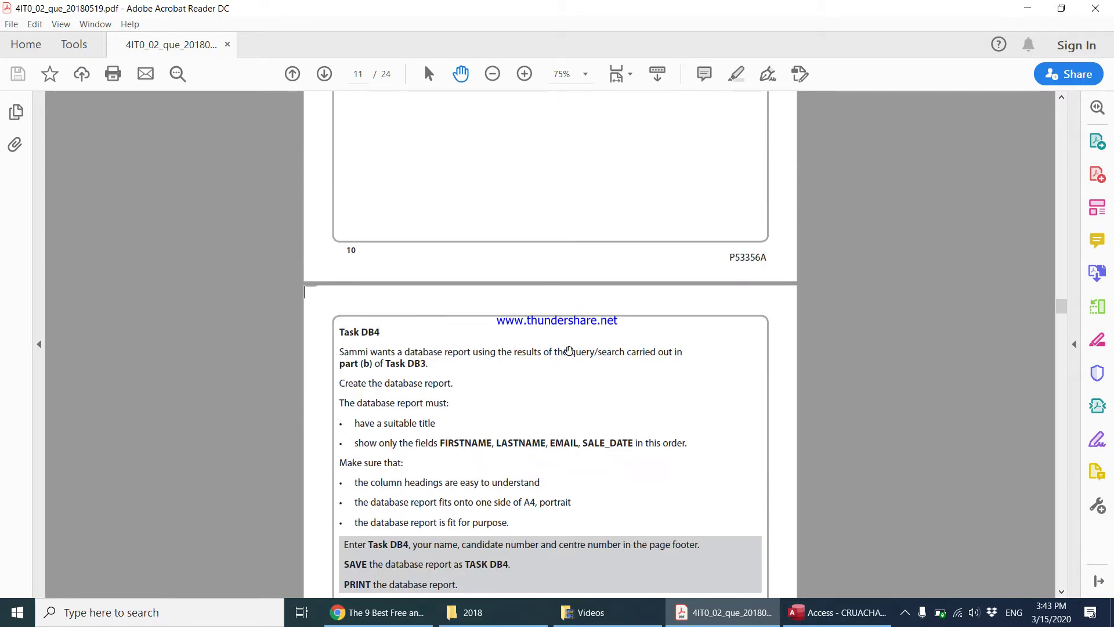
{"action": "scroll", "coordinate": [568, 355], "scroll_direction": "down", "scroll_amount": 3}
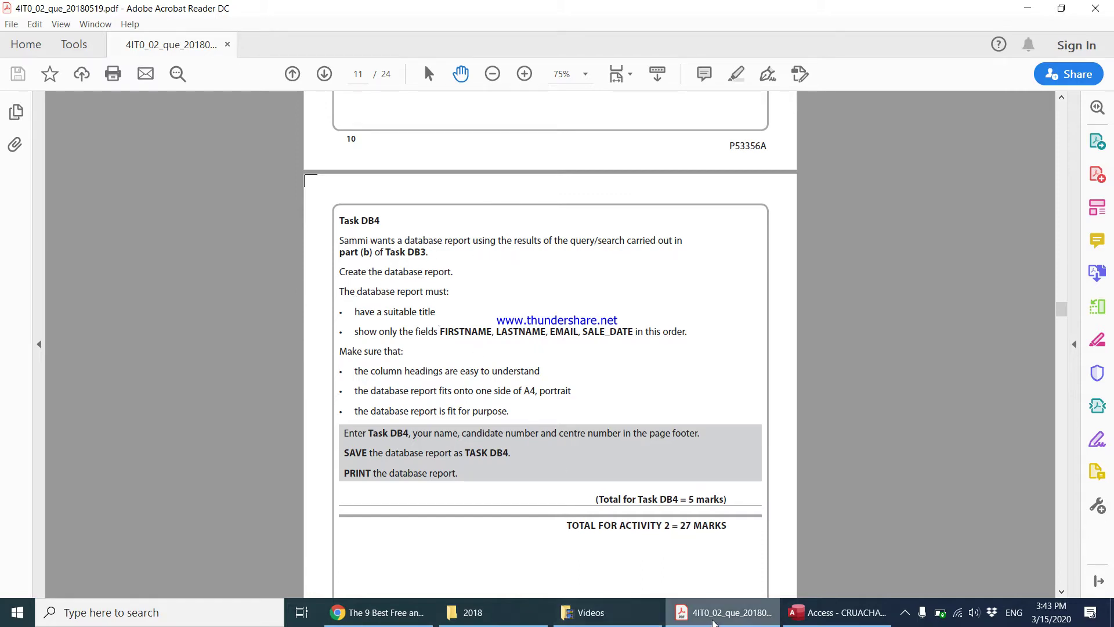
Create a new report from the DB3b query in Access
{"action": "left_click", "coordinate": [754, 614]}
{"action": "left_click", "coordinate": [803, 616]}
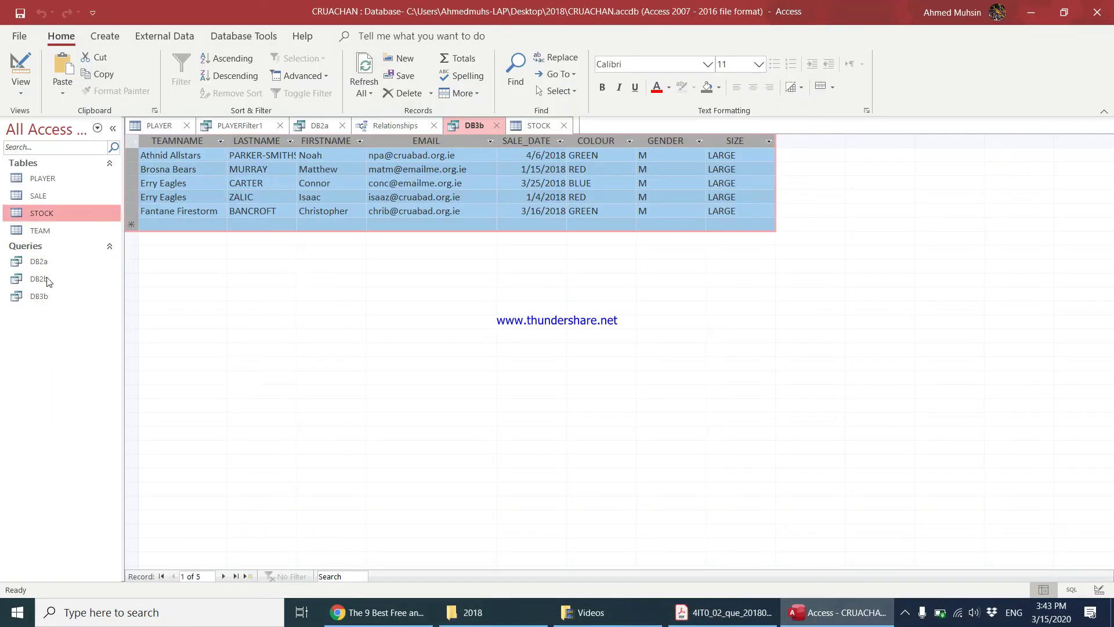
{"action": "left_click", "coordinate": [47, 296]}
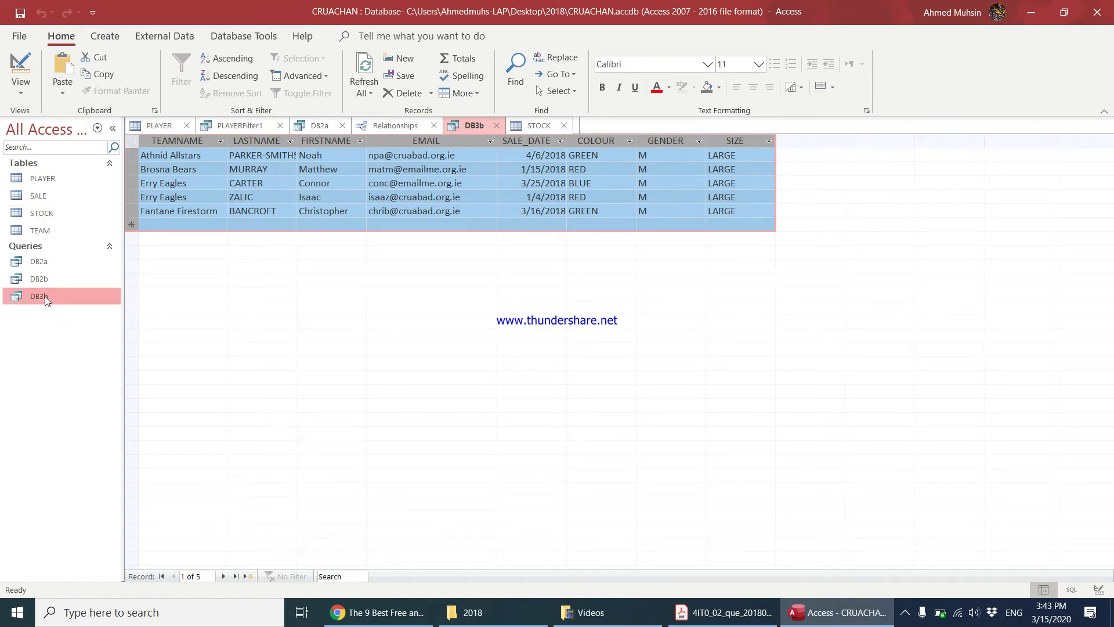
{"action": "left_click", "coordinate": [108, 40]}
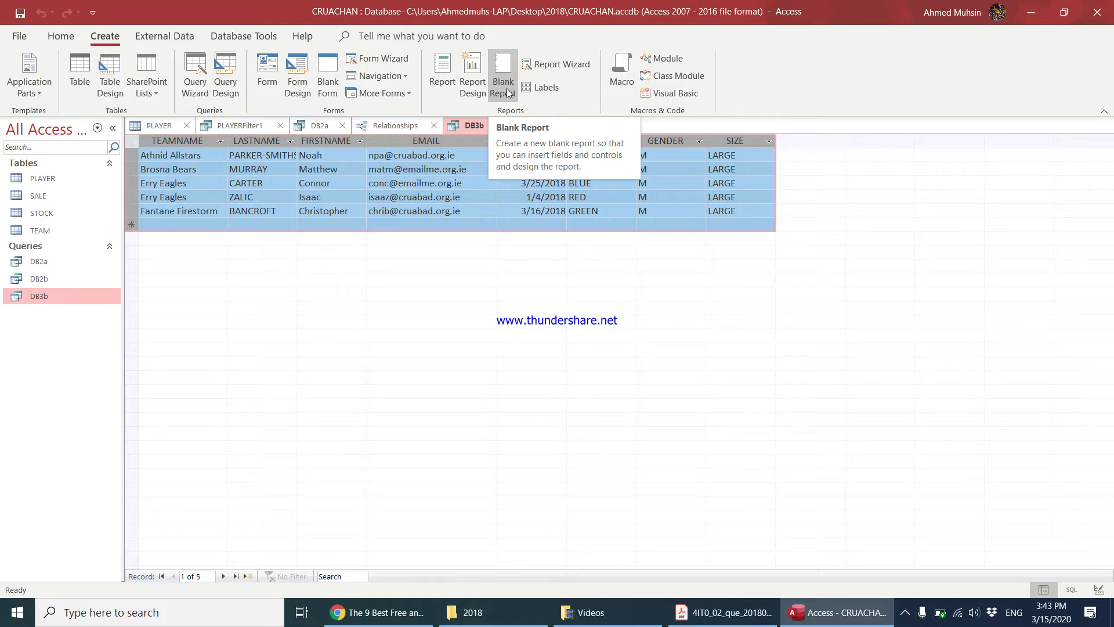
{"action": "left_click", "coordinate": [442, 84]}
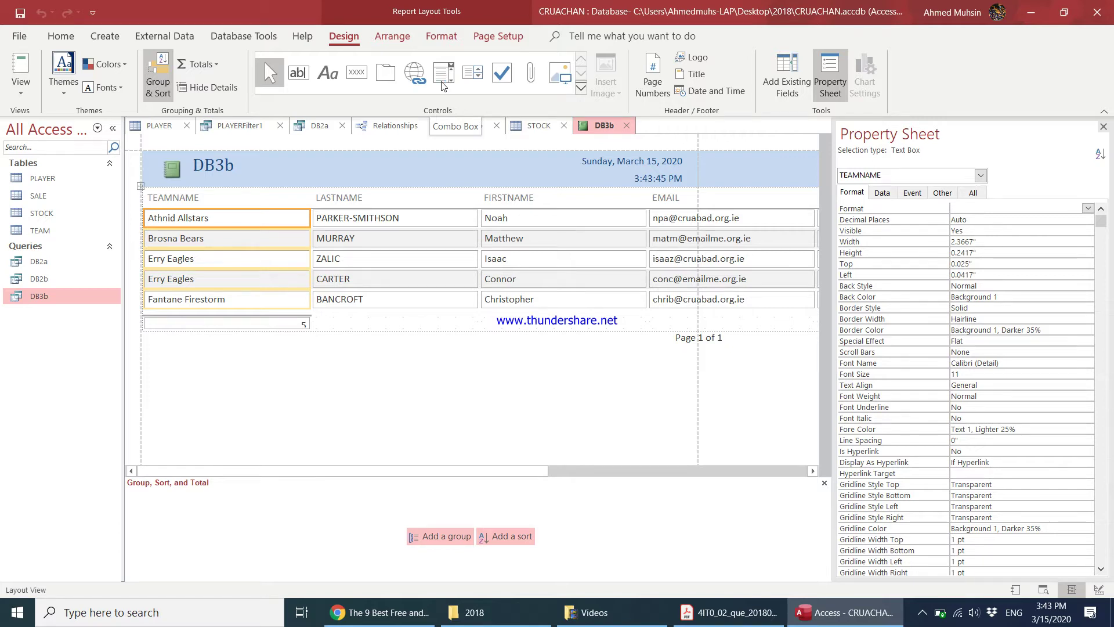
{"action": "left_click", "coordinate": [760, 614]}
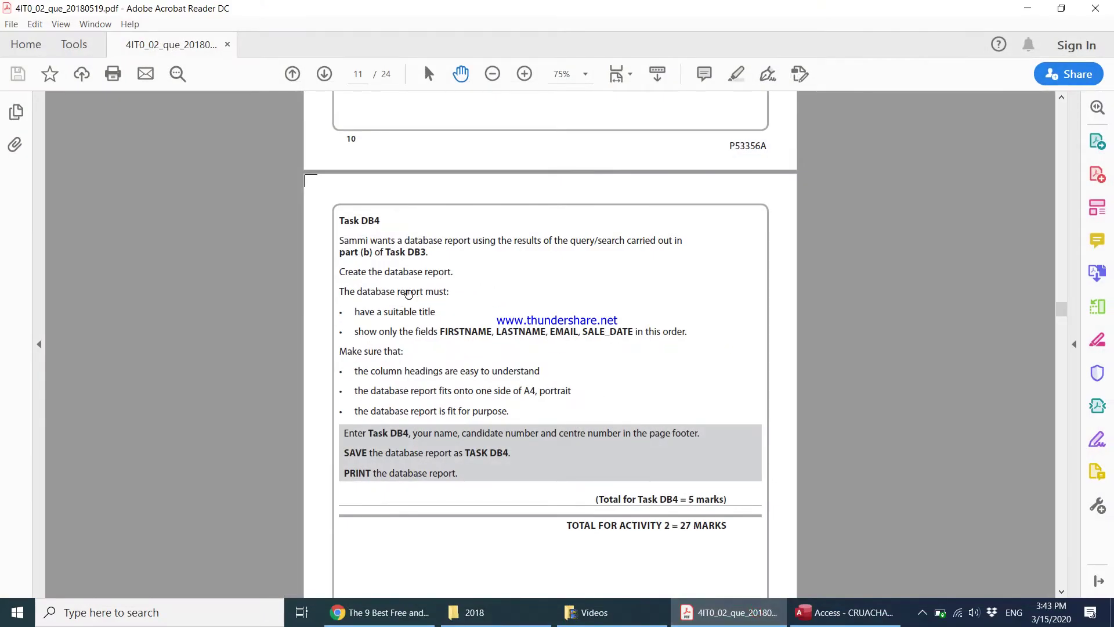
Switch the DB3b report to Design View and select its DB3b title text
{"action": "left_click", "coordinate": [1027, 8]}
{"action": "left_click", "coordinate": [17, 88]}
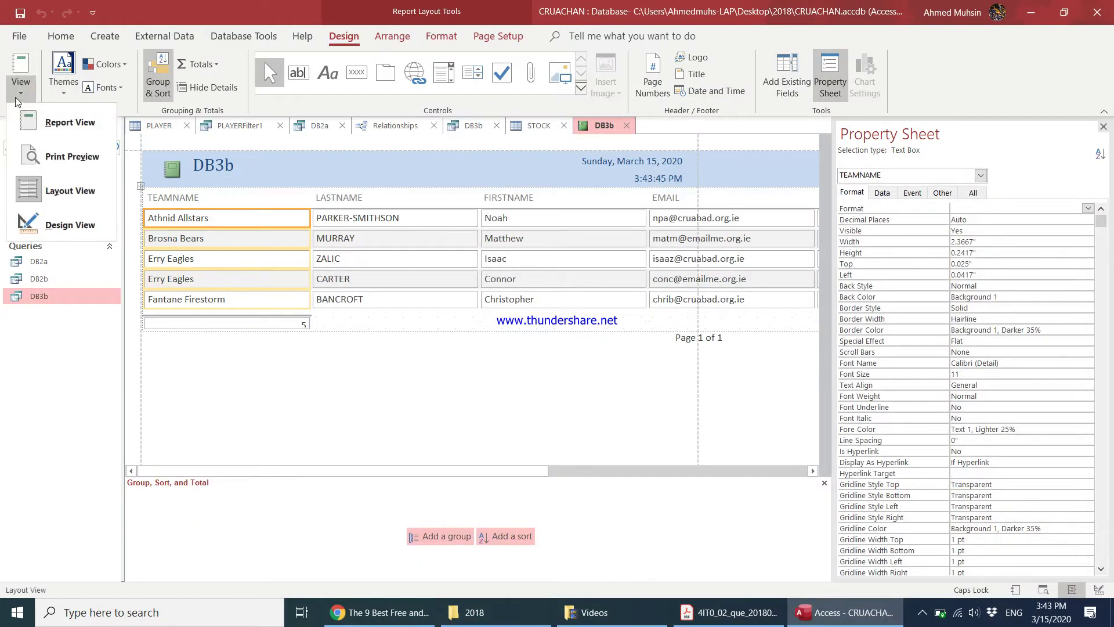
{"action": "left_click", "coordinate": [58, 231]}
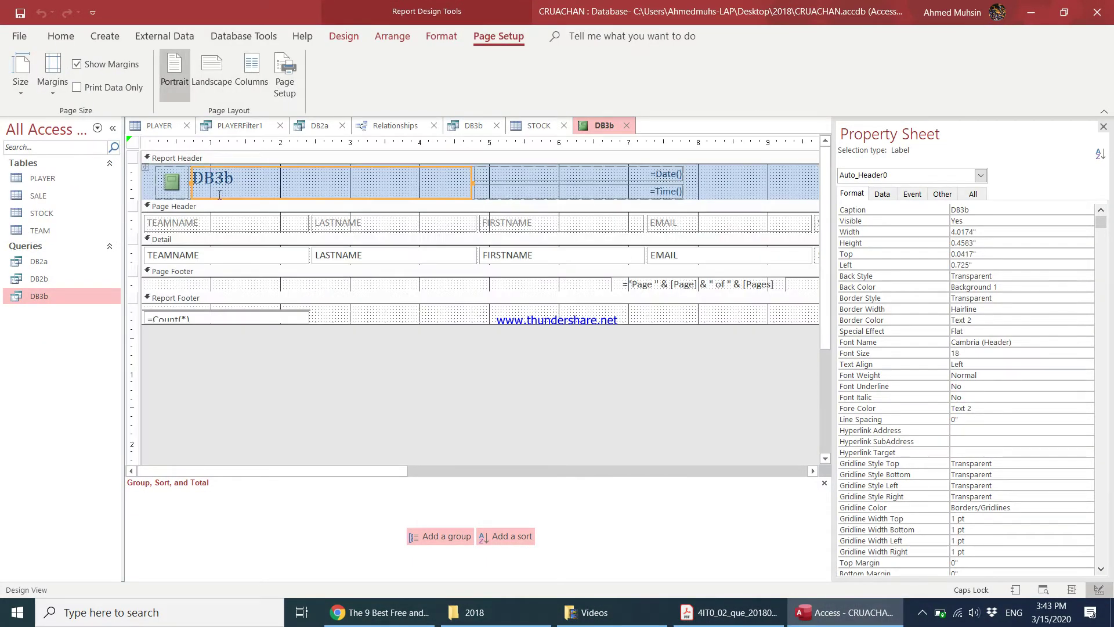
{"action": "left_click", "coordinate": [235, 186]}
{"action": "double_click", "coordinate": [237, 181]}
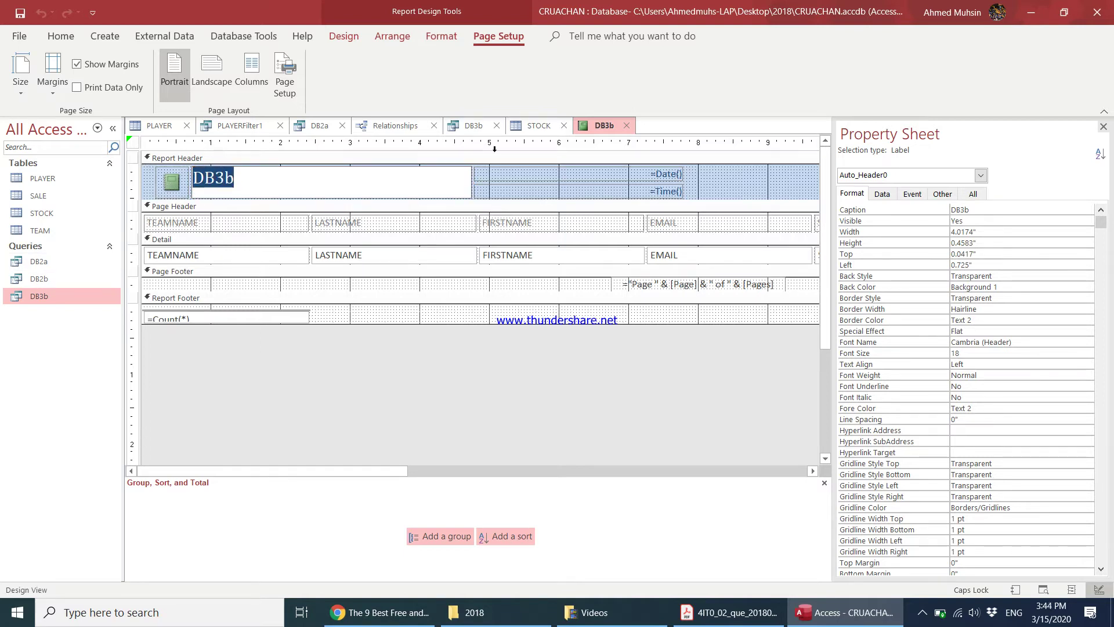
Reread the task brief in the PDF, then return to the report design
{"action": "left_click", "coordinate": [729, 612]}
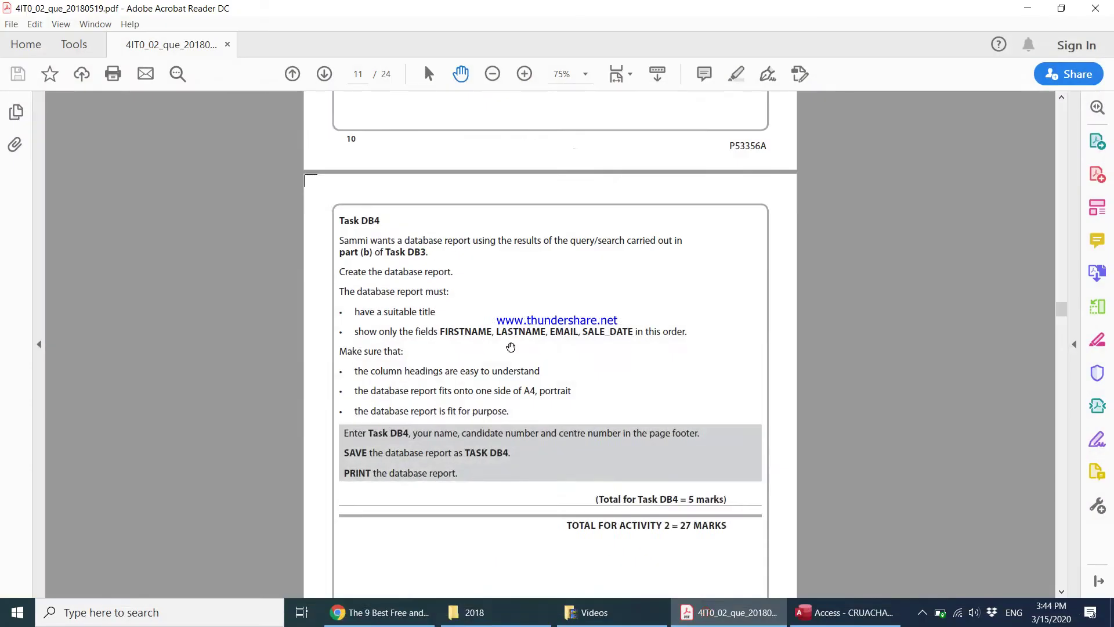
{"action": "scroll", "coordinate": [505, 345], "scroll_direction": "up", "scroll_amount": 5}
{"action": "scroll", "coordinate": [505, 345], "scroll_direction": "up", "scroll_amount": 6}
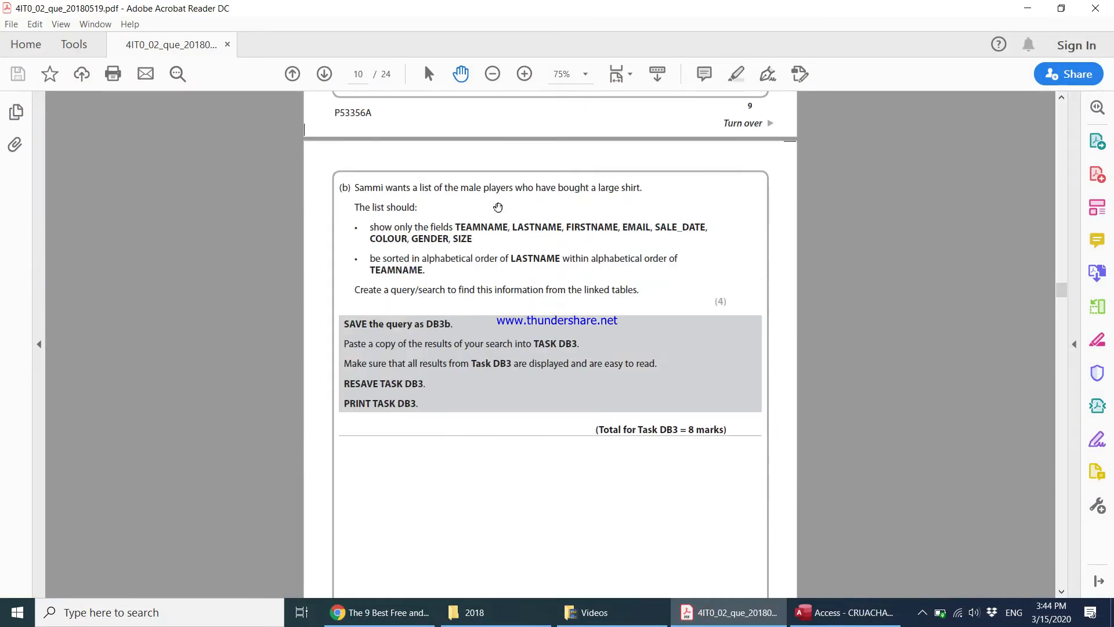
{"action": "left_click", "coordinate": [819, 623]}
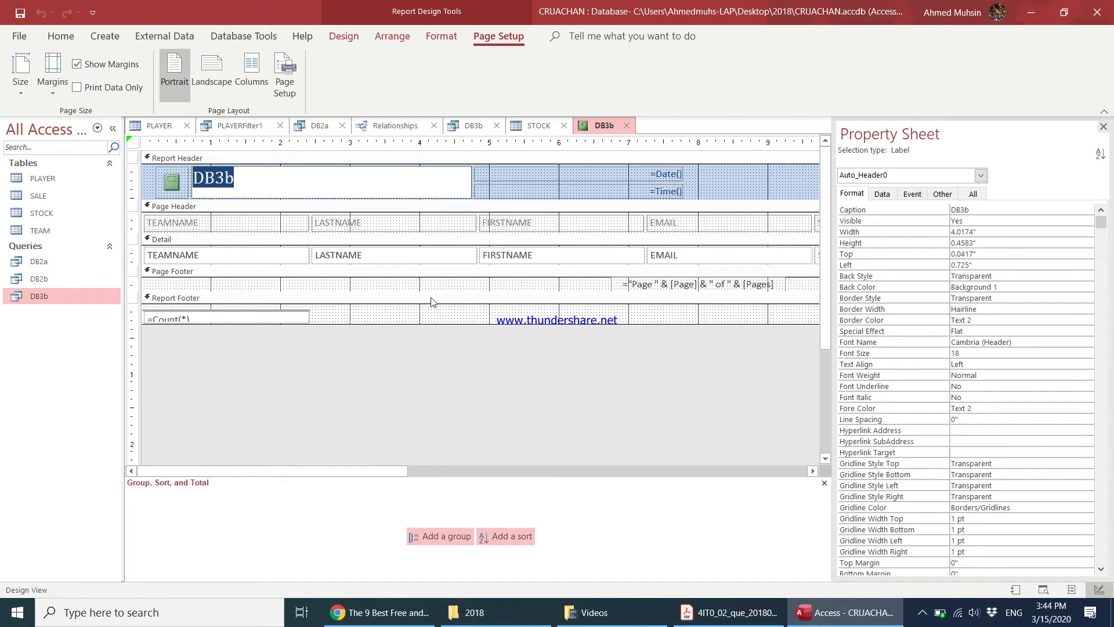
Retitle the report 'Male Players who Purchased Large Shirts', correcting the 'Shirtys' typo
{"action": "type", "text": "Male Players wh"}
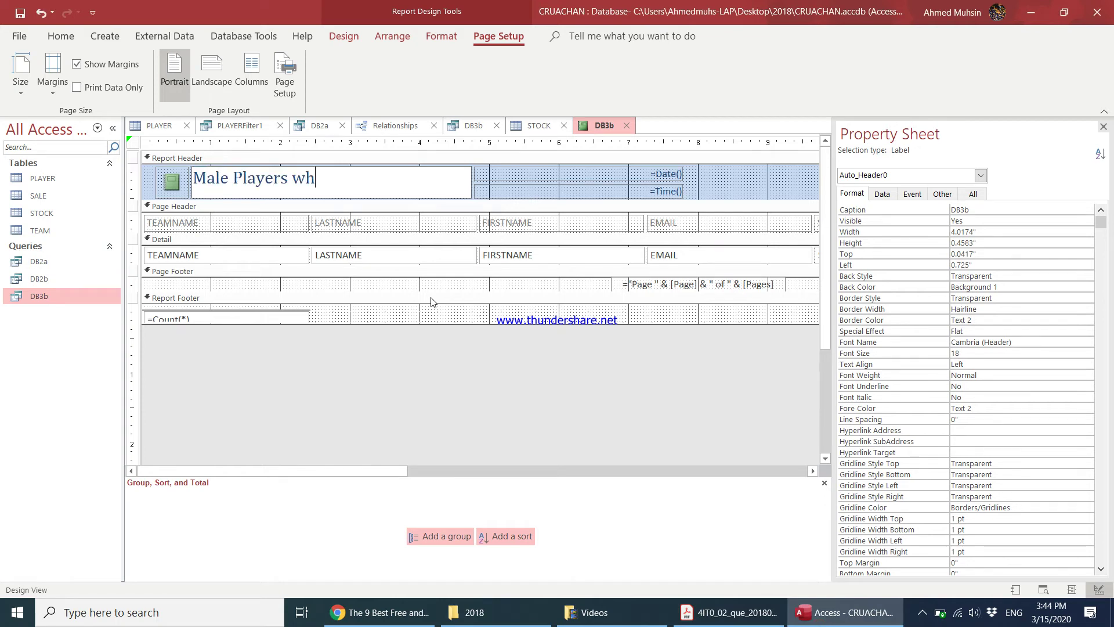
{"action": "type", "text": "o Purchased"}
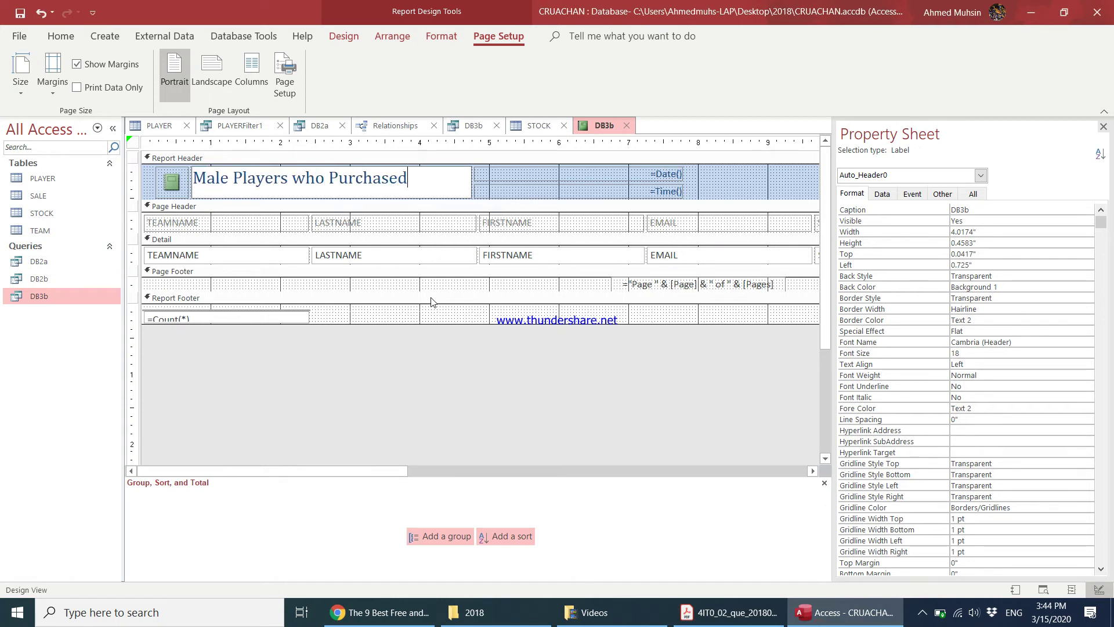
{"action": "type", "text": " Large Shirtys"}
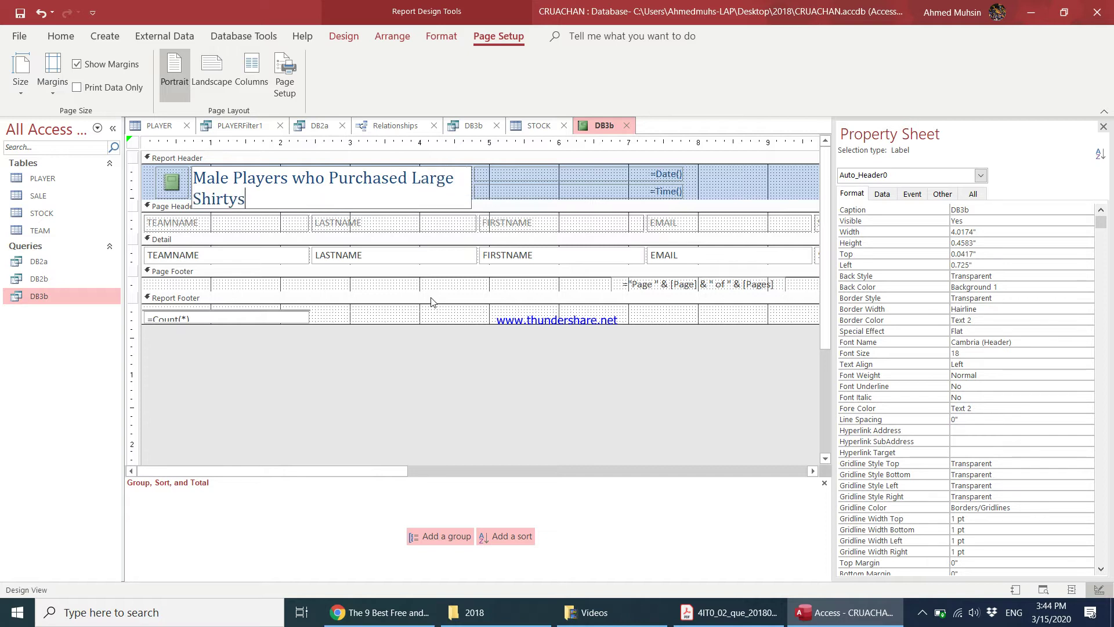
{"action": "key", "text": "BackSpace"}
{"action": "key", "text": "BackSpace"}
{"action": "left_click", "coordinate": [410, 387]}
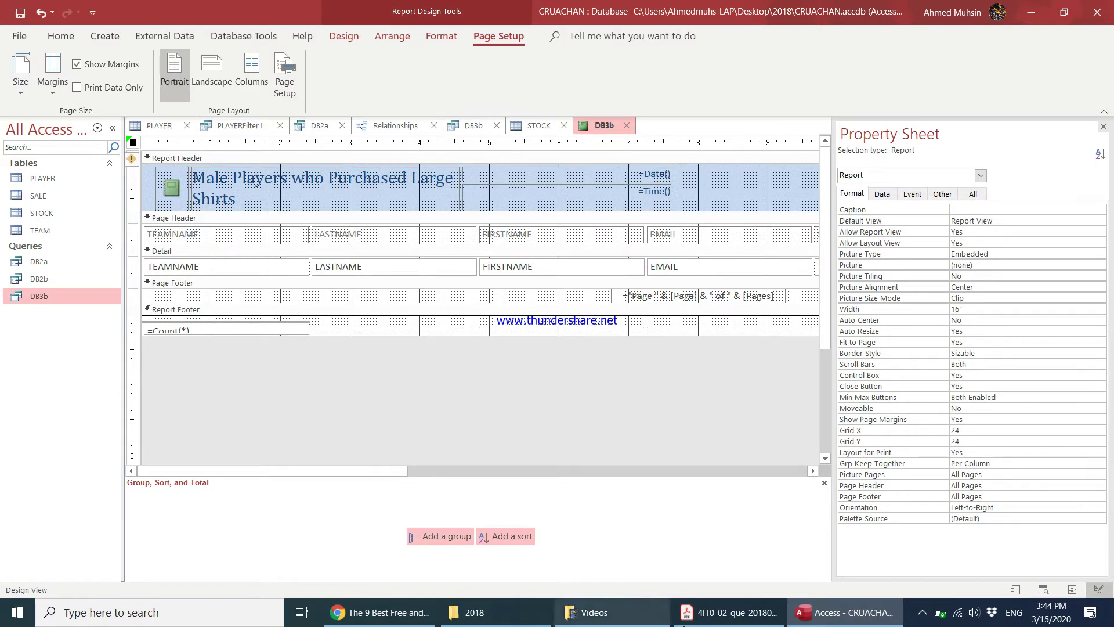
{"action": "left_click", "coordinate": [717, 622]}
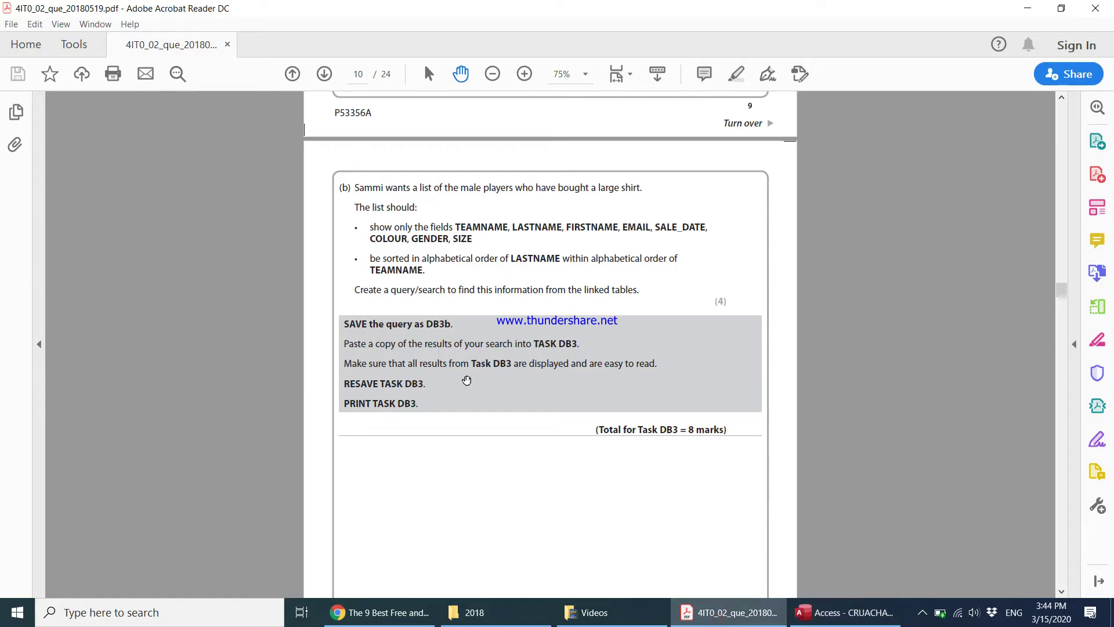
{"action": "scroll", "coordinate": [440, 387], "scroll_direction": "down", "scroll_amount": 10}
{"action": "scroll", "coordinate": [440, 388], "scroll_direction": "down", "scroll_amount": 3}
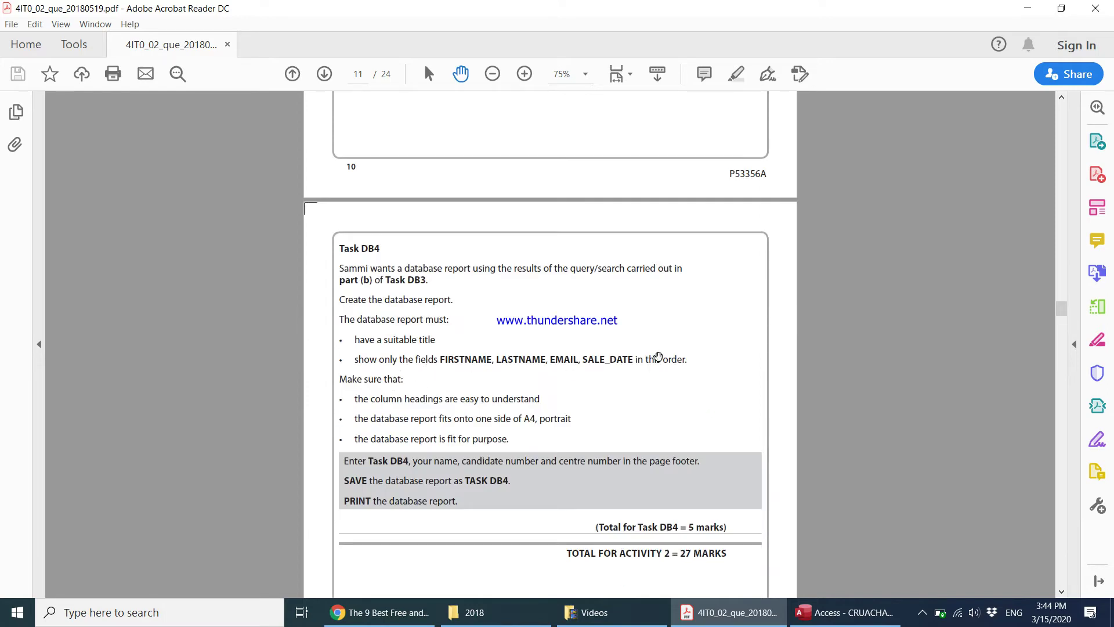
Switch the report to Layout View and check the brief
{"action": "left_click", "coordinate": [1026, 11]}
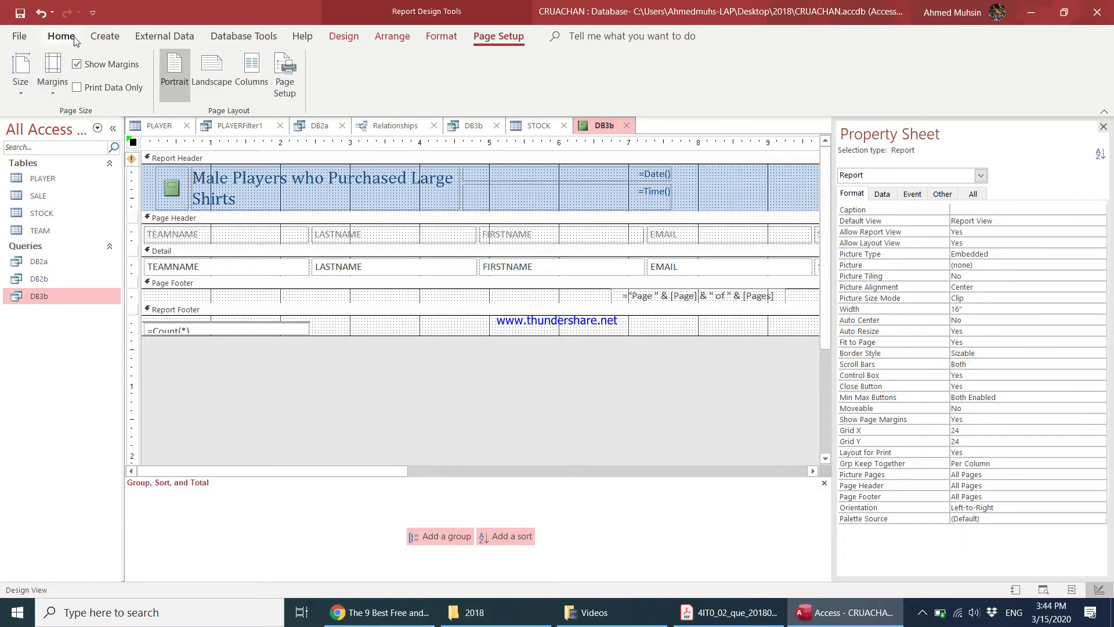
{"action": "left_click", "coordinate": [61, 36]}
{"action": "left_click", "coordinate": [26, 92]}
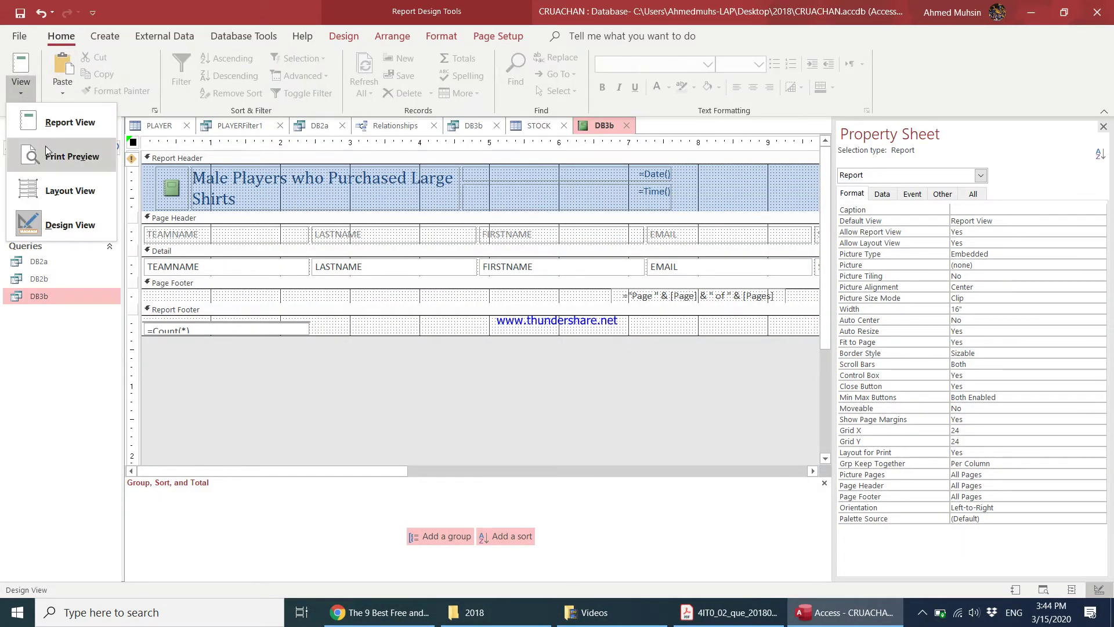
{"action": "left_click", "coordinate": [62, 191]}
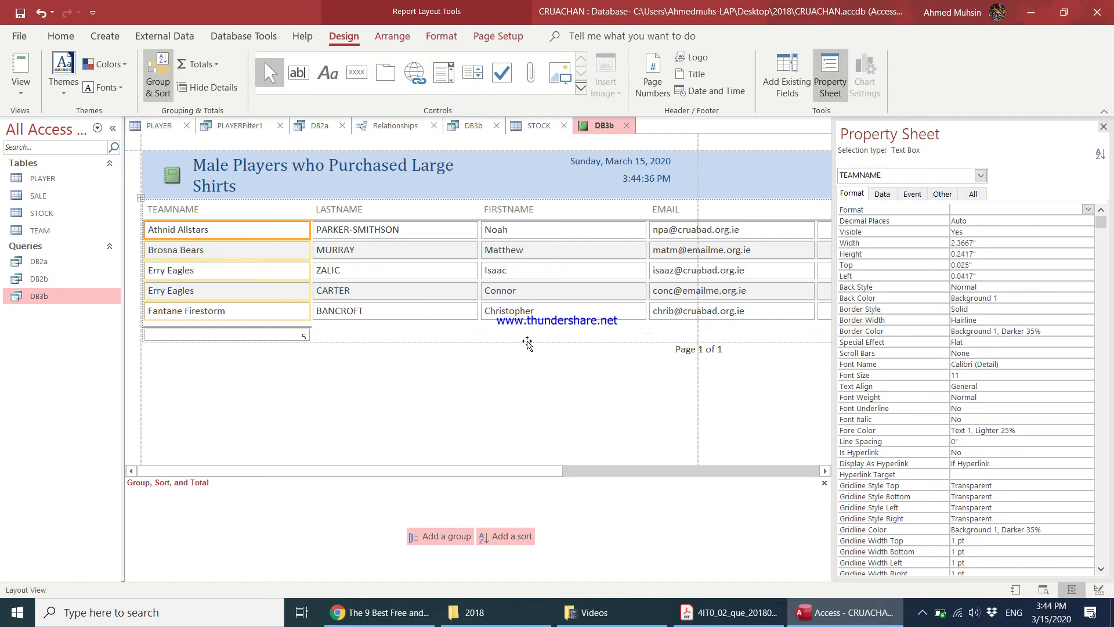
{"action": "left_click", "coordinate": [728, 612]}
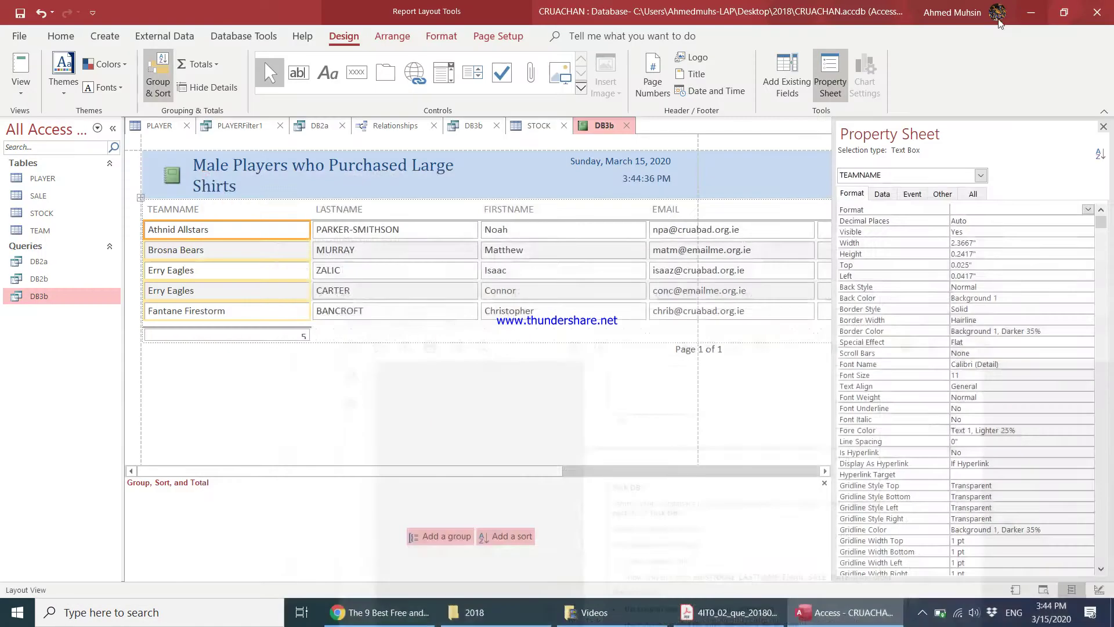
{"action": "left_click", "coordinate": [1028, 9]}
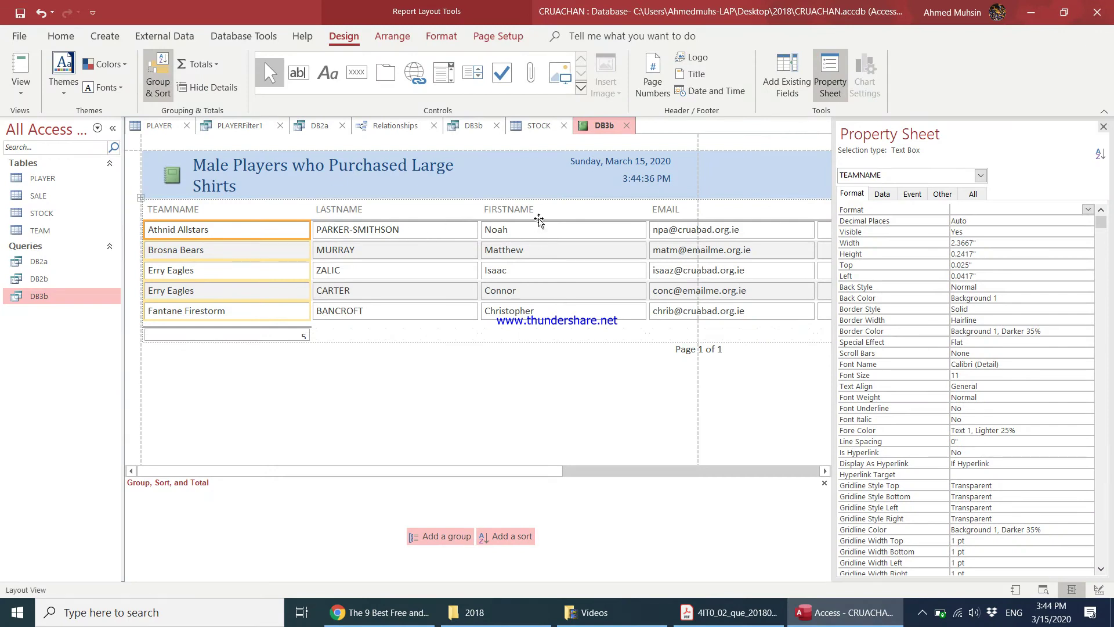
Move FIRSTNAME to the first column and LASTNAME to the second
{"action": "left_click", "coordinate": [539, 213]}
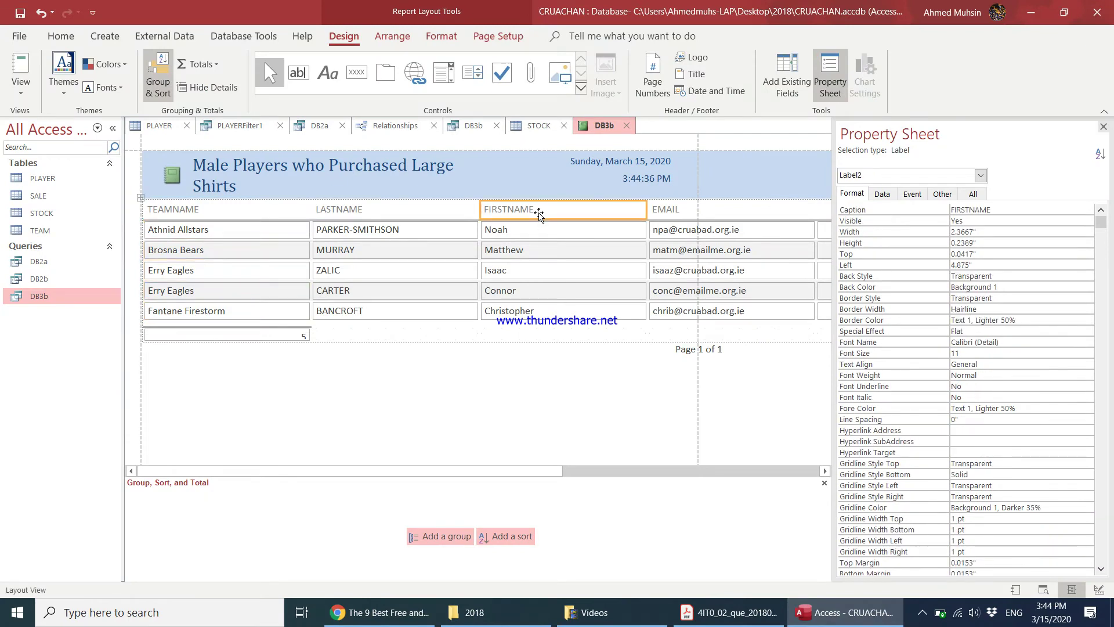
{"action": "left_click", "coordinate": [531, 268], "text": "ctrl"}
{"action": "left_click_drag", "start_coordinate": [529, 268], "coordinate": [155, 235]}
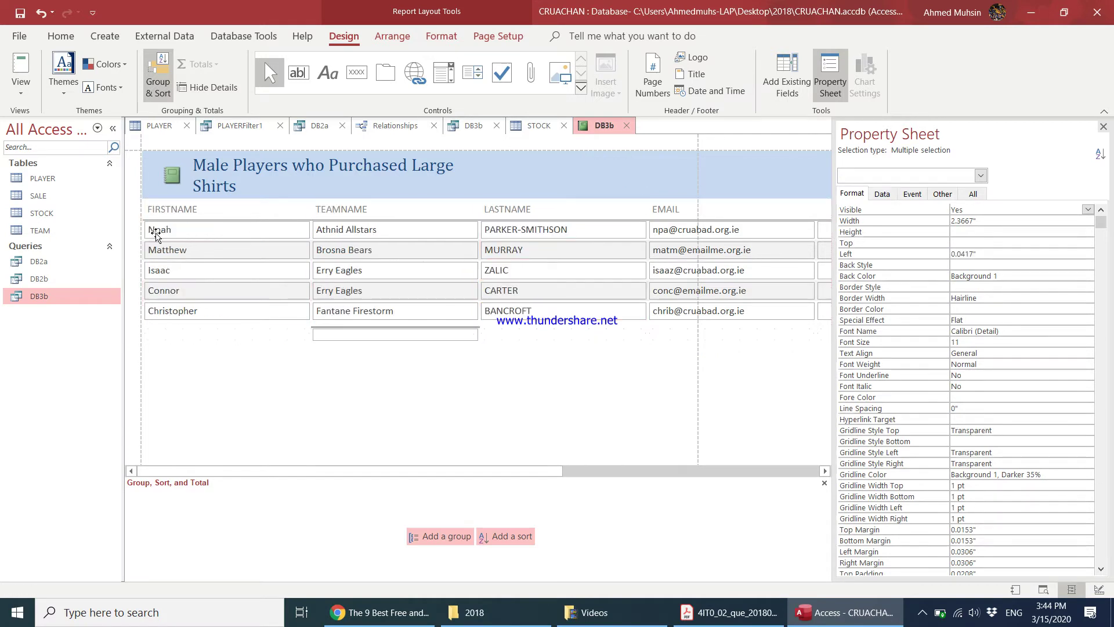
{"action": "left_click", "coordinate": [544, 212]}
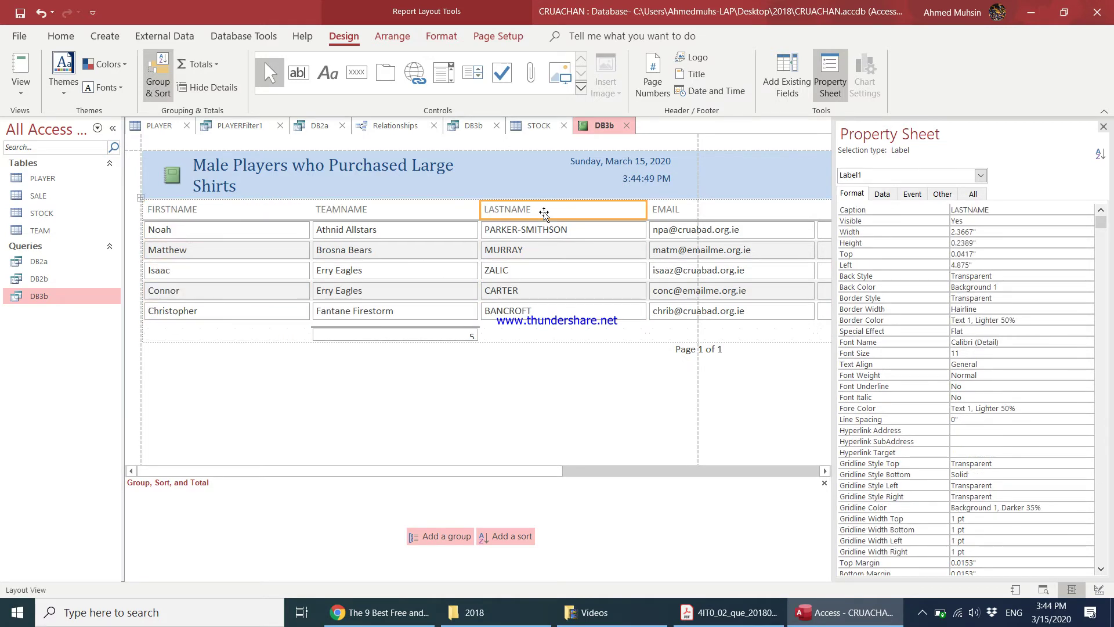
{"action": "left_click", "coordinate": [539, 290], "text": "ctrl"}
{"action": "left_click_drag", "start_coordinate": [428, 287], "coordinate": [317, 290]}
{"action": "left_click", "coordinate": [722, 612]}
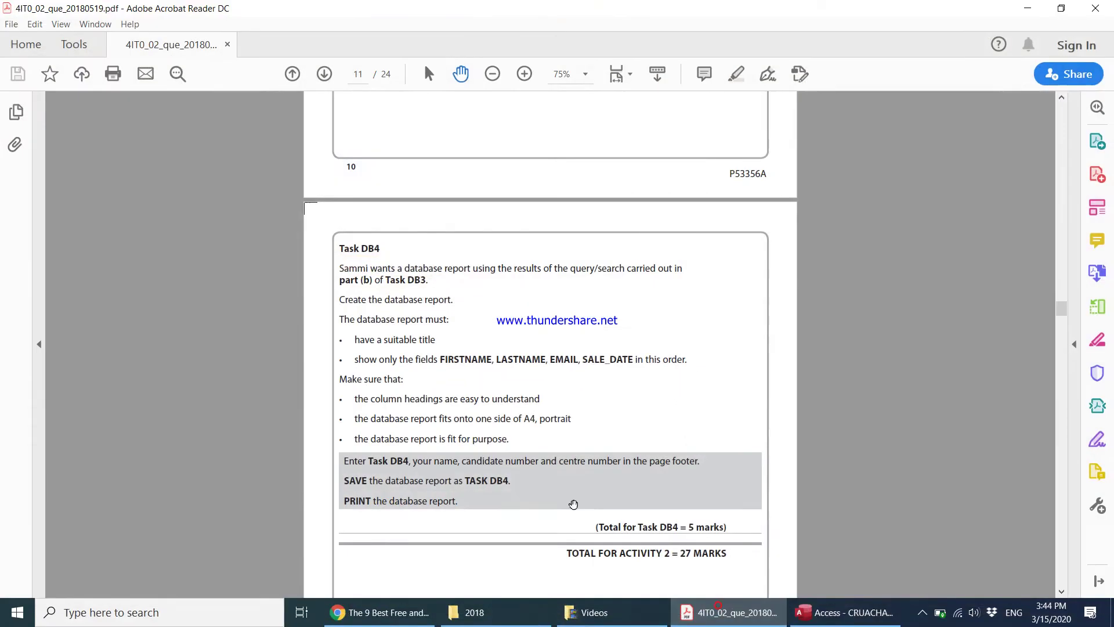
{"action": "left_click", "coordinate": [1027, 9]}
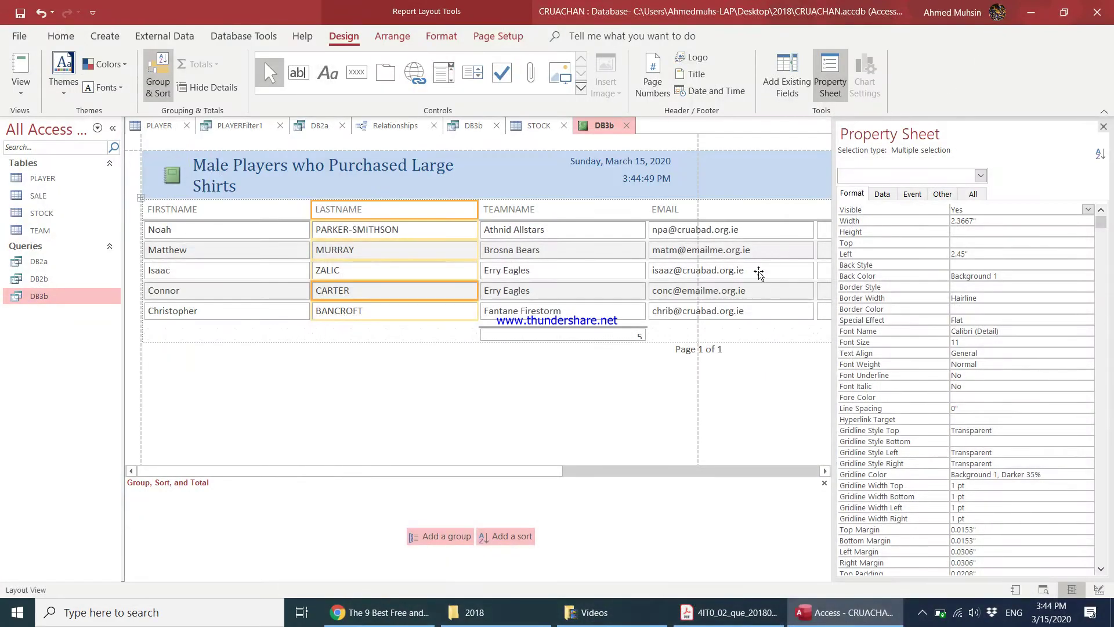
Move EMAIL to third position and SALE_DATE right after it
{"action": "left_click", "coordinate": [674, 213]}
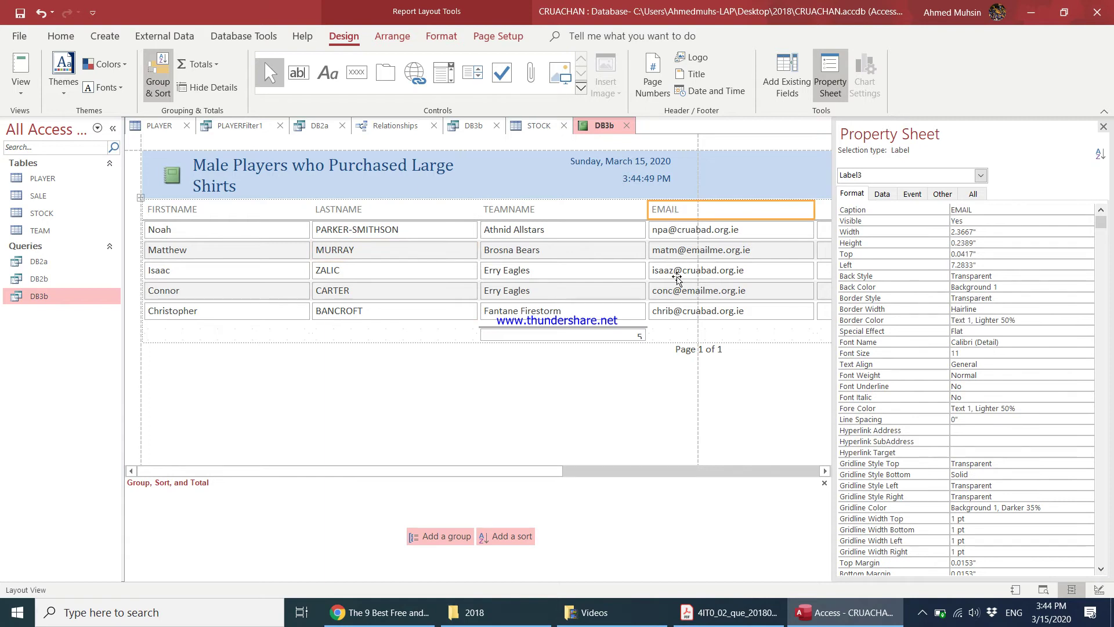
{"action": "left_click", "coordinate": [676, 273], "text": "ctrl"}
{"action": "left_click_drag", "start_coordinate": [676, 273], "coordinate": [486, 244]}
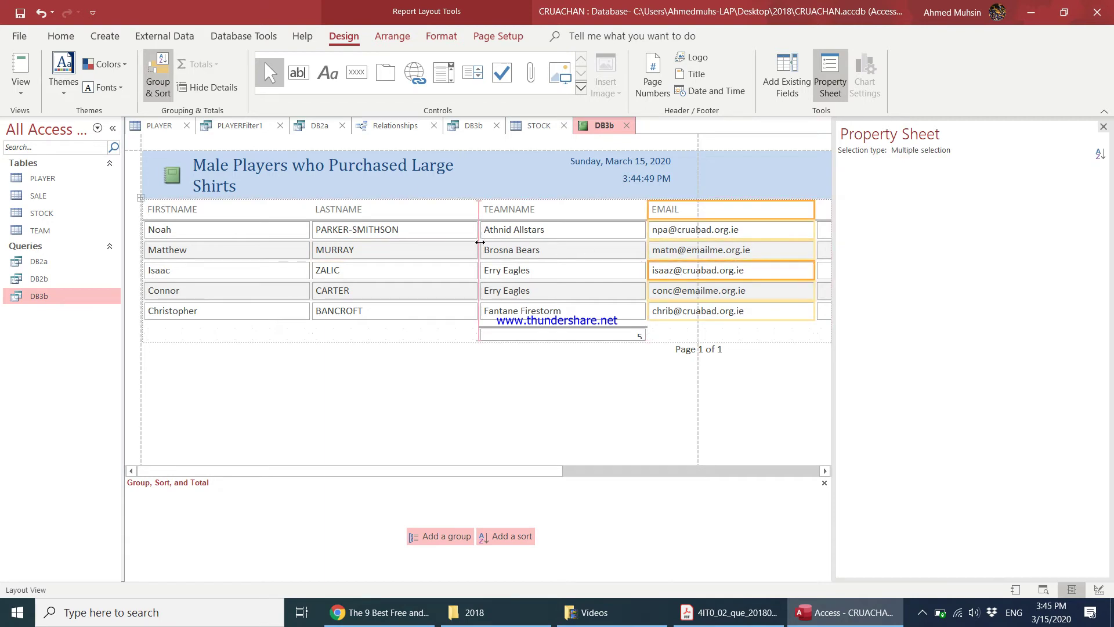
{"action": "left_click", "coordinate": [824, 471]}
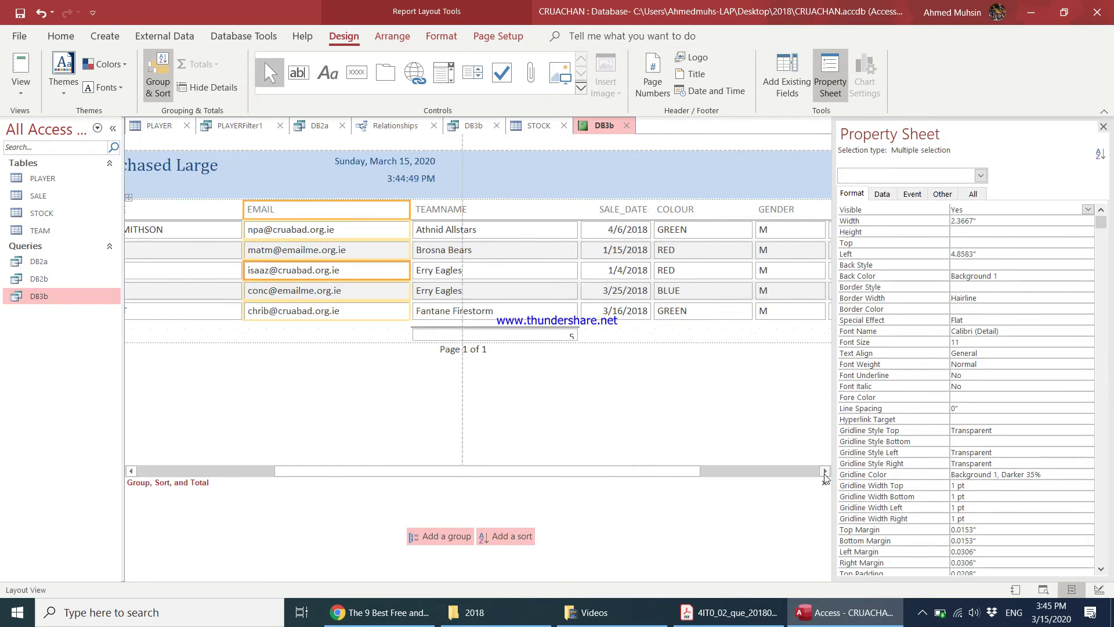
{"action": "left_click", "coordinate": [633, 212]}
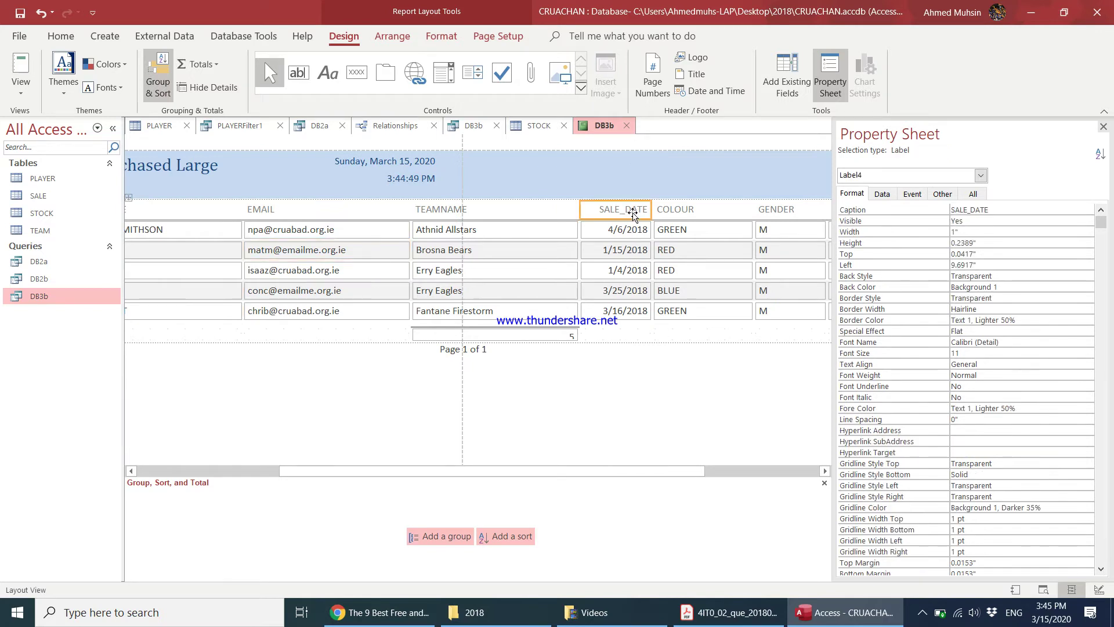
{"action": "left_click", "coordinate": [617, 251], "text": "ctrl"}
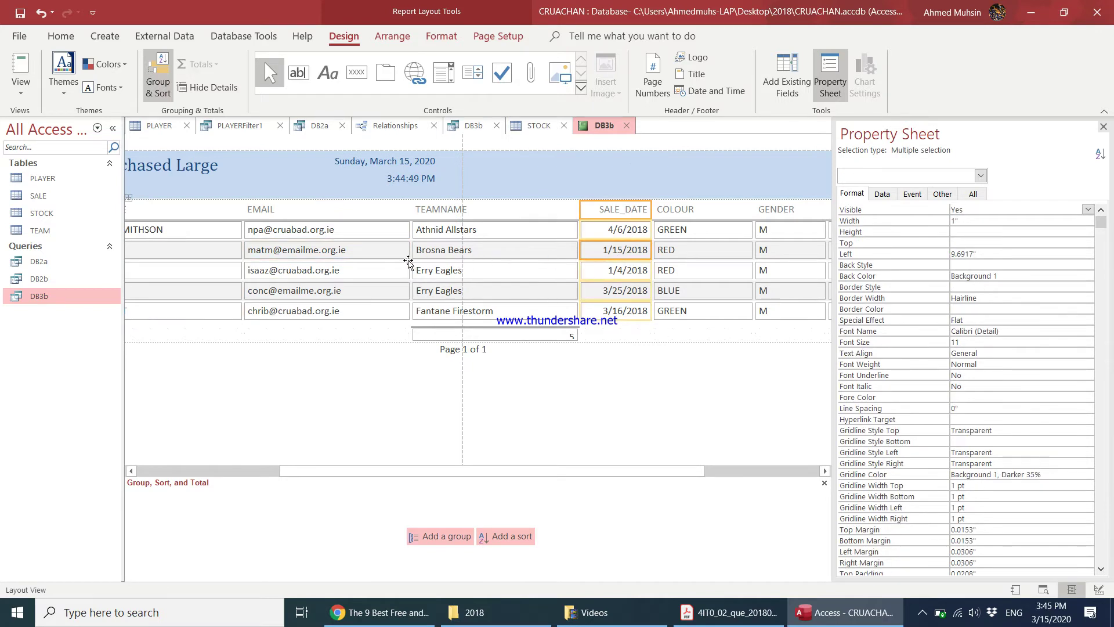
{"action": "left_click", "coordinate": [615, 216]}
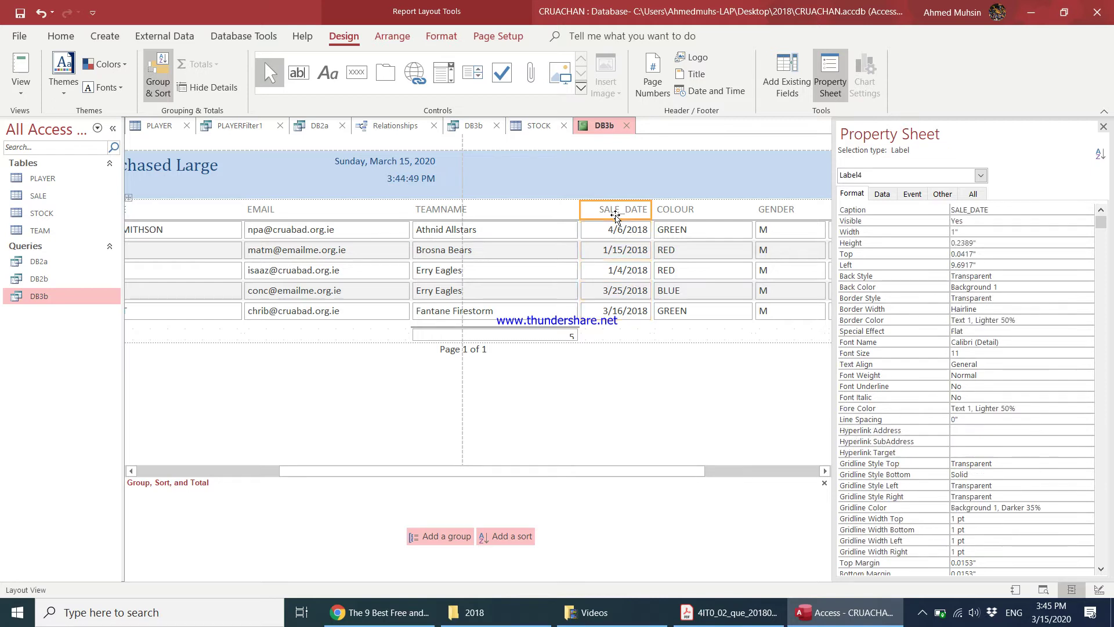
{"action": "left_click", "coordinate": [618, 270], "text": "ctrl"}
{"action": "left_click_drag", "start_coordinate": [619, 274], "coordinate": [420, 252]}
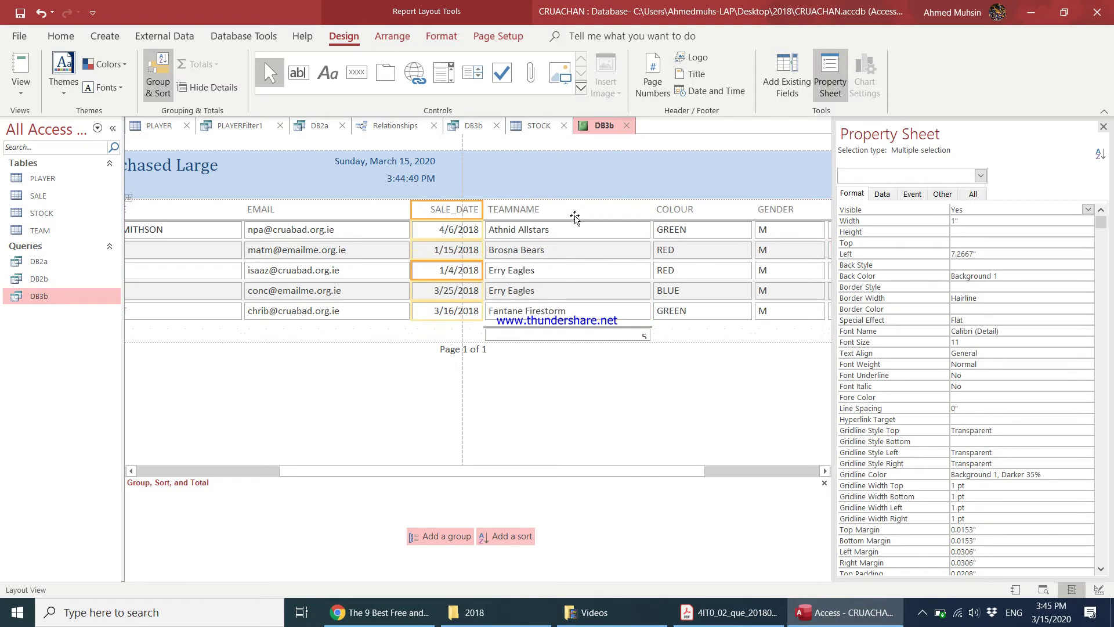
Delete the TEAMNAME, COLOUR, GENDER and SIZE columns with their headings
{"action": "left_click", "coordinate": [573, 216]}
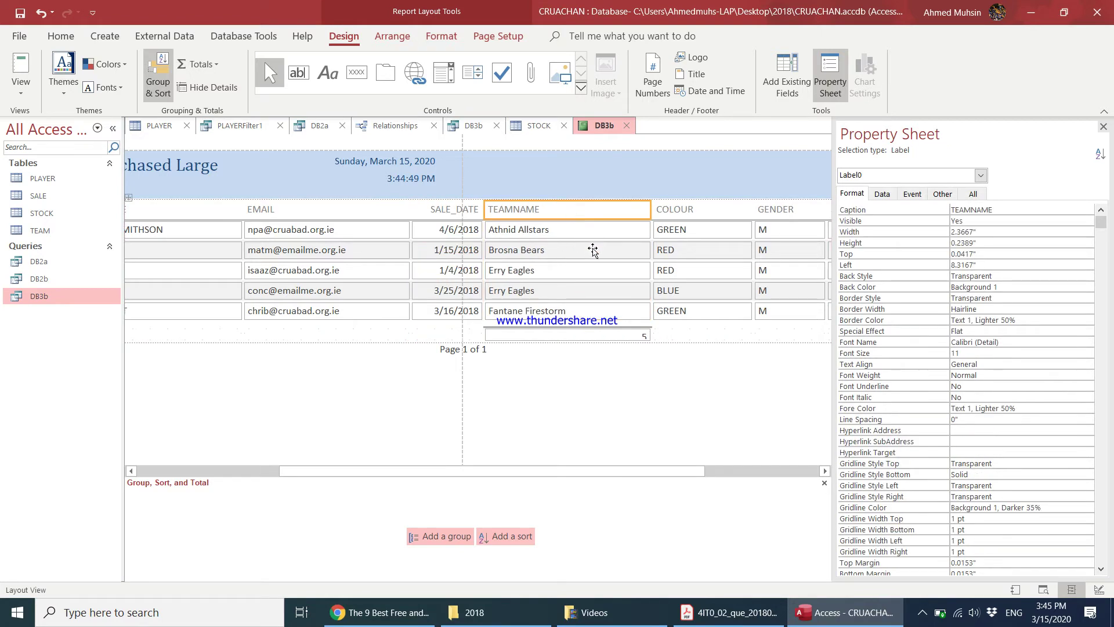
{"action": "left_click", "coordinate": [592, 250], "text": "ctrl"}
{"action": "left_click", "coordinate": [701, 216], "text": "ctrl"}
{"action": "left_click", "coordinate": [708, 264], "text": "ctrl"}
{"action": "left_click", "coordinate": [781, 209], "text": "ctrl"}
{"action": "left_click", "coordinate": [781, 270], "text": "ctrl"}
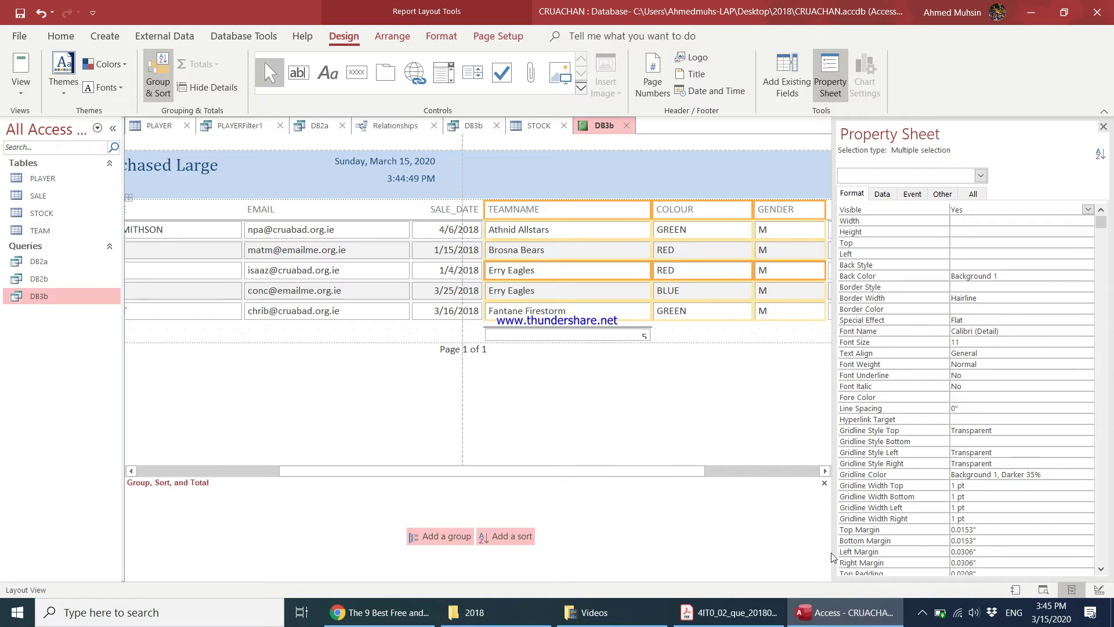
{"action": "left_click", "coordinate": [827, 471]}
{"action": "left_click", "coordinate": [685, 210], "text": "ctrl"}
{"action": "left_click", "coordinate": [692, 270], "text": "ctrl"}
{"action": "key", "text": "Delete"}
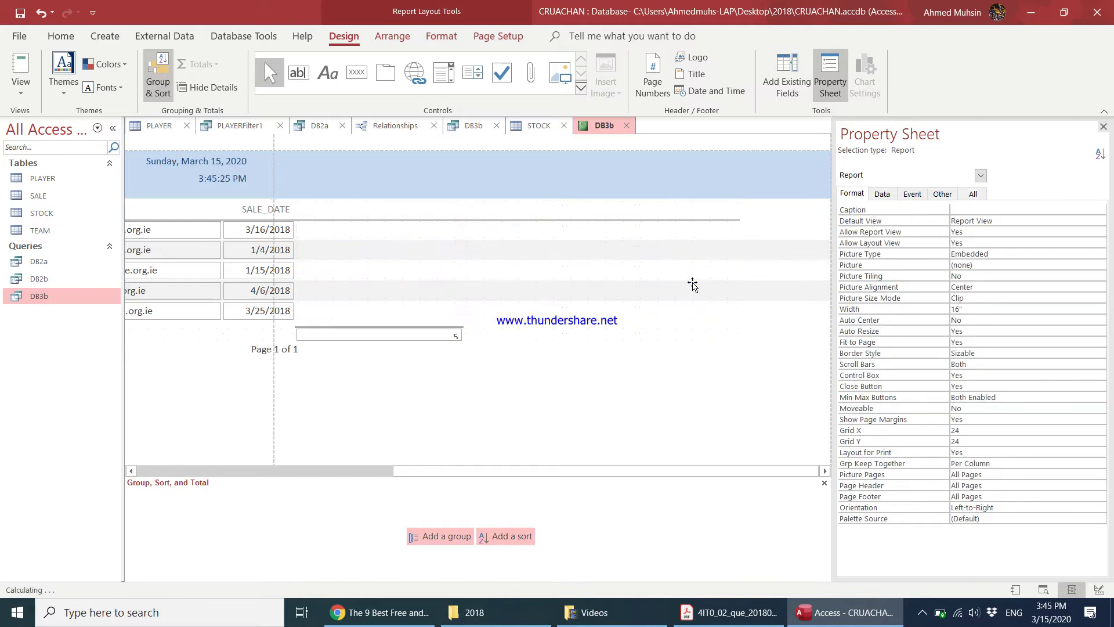
{"action": "left_click_drag", "start_coordinate": [416, 471], "coordinate": [209, 486]}
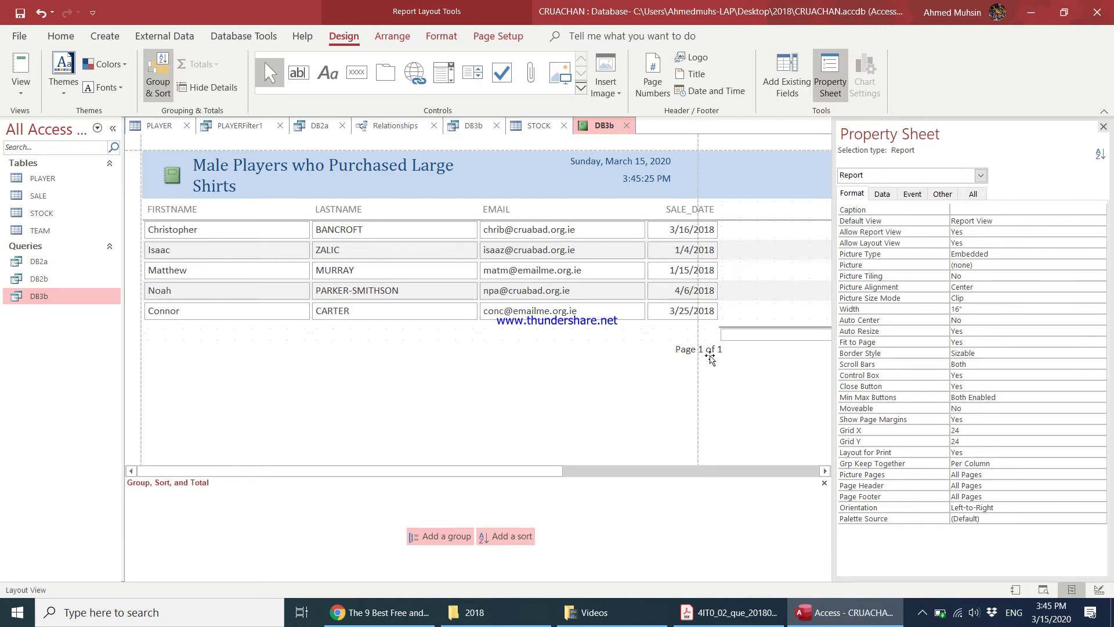
Move the page number and record count boxes left beneath the four columns
{"action": "left_click", "coordinate": [710, 356]}
{"action": "left_click_drag", "start_coordinate": [704, 351], "coordinate": [616, 352]}
{"action": "left_click", "coordinate": [754, 334]}
{"action": "left_click_drag", "start_coordinate": [764, 335], "coordinate": [597, 336]}
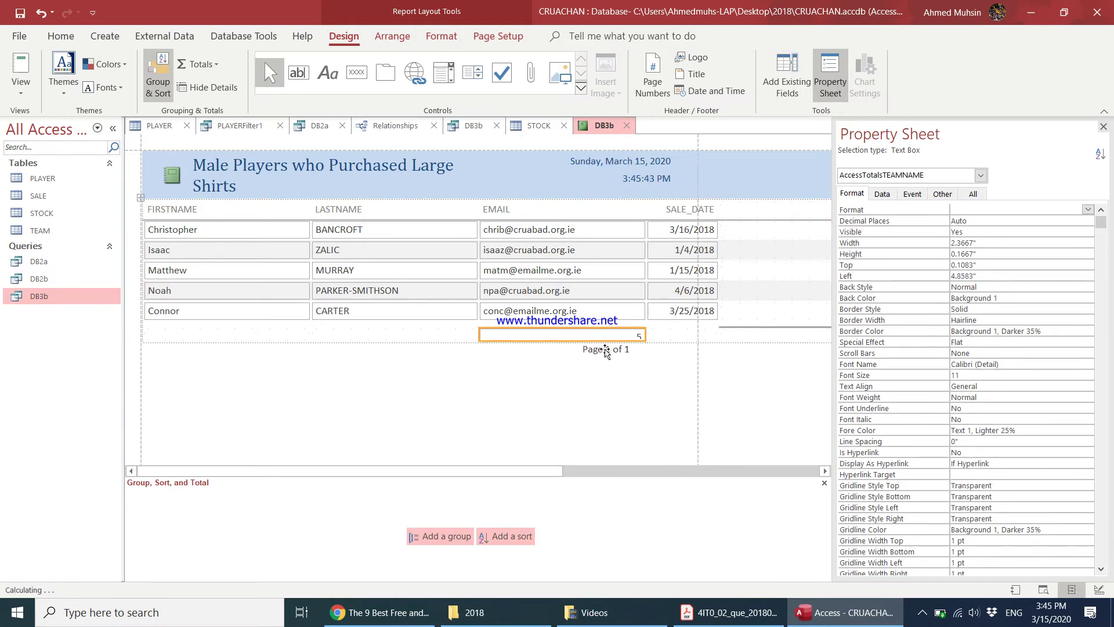
{"action": "left_click", "coordinate": [619, 405]}
{"action": "left_click", "coordinate": [728, 612]}
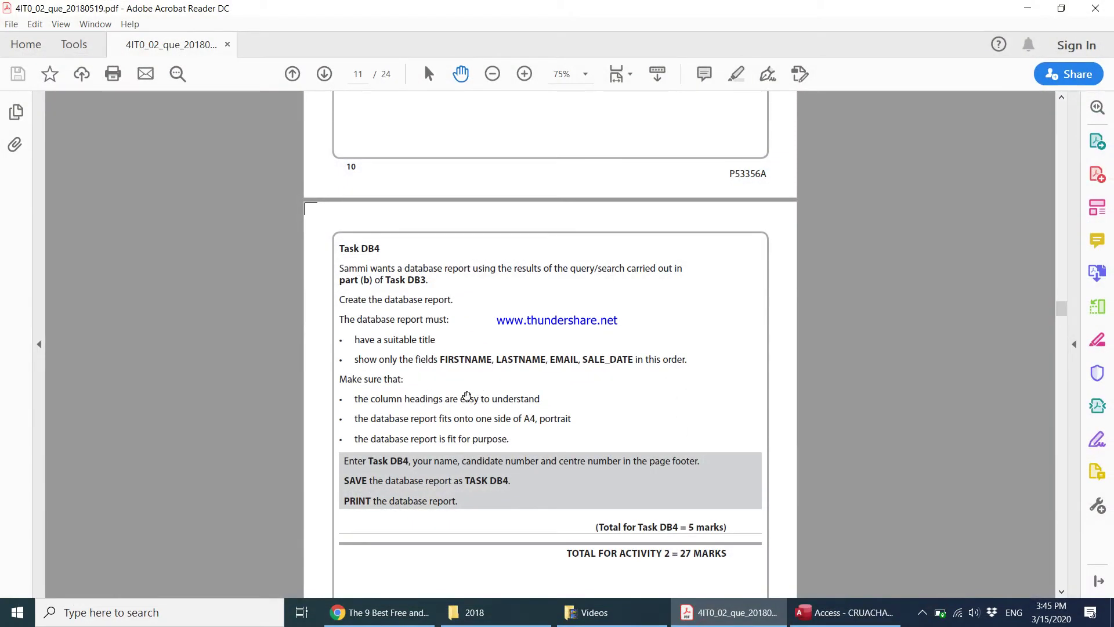
{"action": "left_click", "coordinate": [1027, 8]}
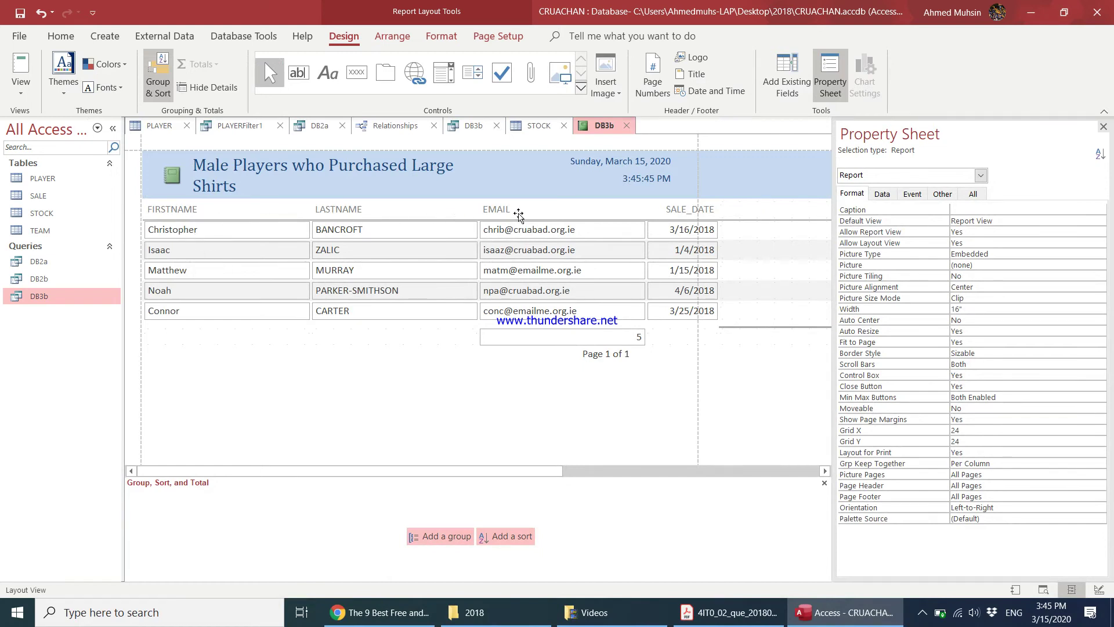
Narrow the EMAIL column to about 1.86 inches
{"action": "left_click", "coordinate": [679, 288]}
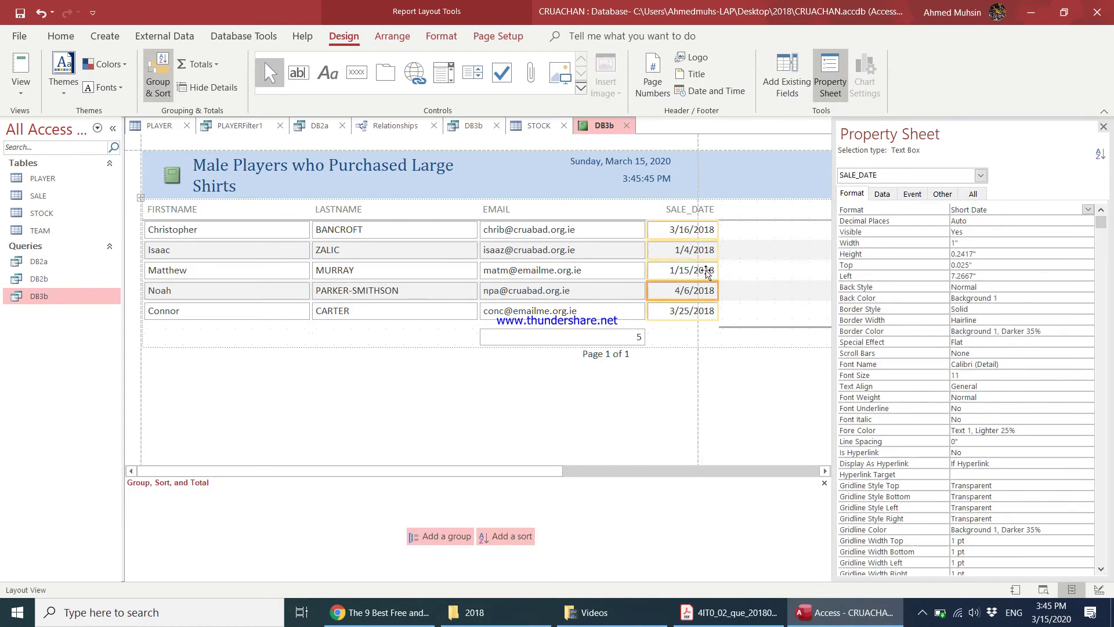
{"action": "left_click", "coordinate": [634, 268]}
{"action": "left_click_drag", "start_coordinate": [645, 268], "coordinate": [609, 269]}
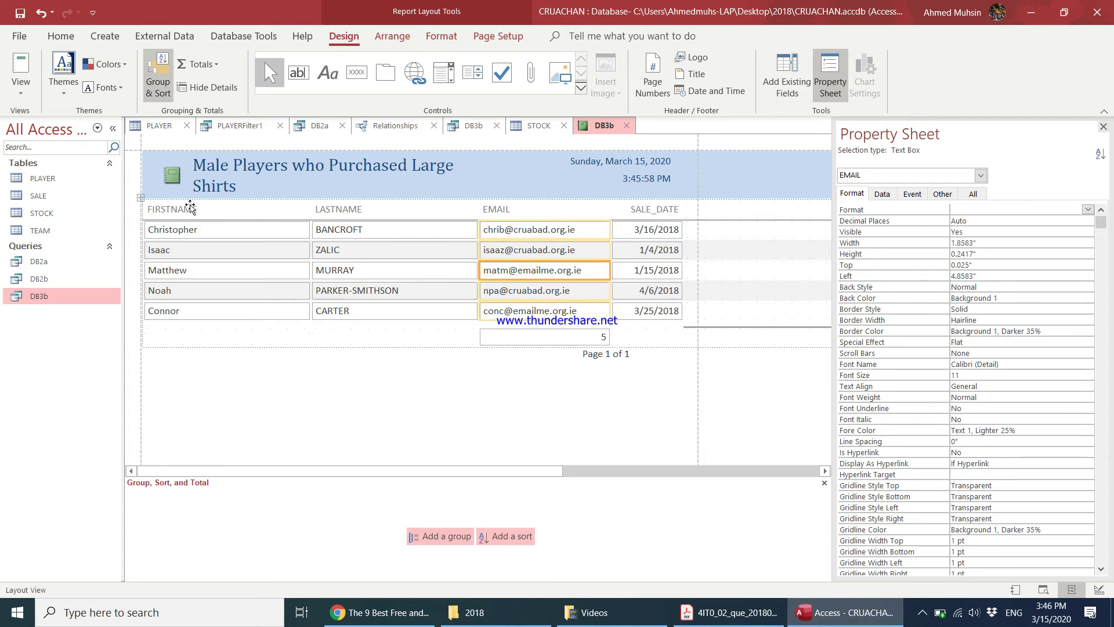
Make the FIRSTNAME, LASTNAME, EMAIL and SALE_DATE headings centred, red and bold
{"action": "left_click", "coordinate": [181, 210]}
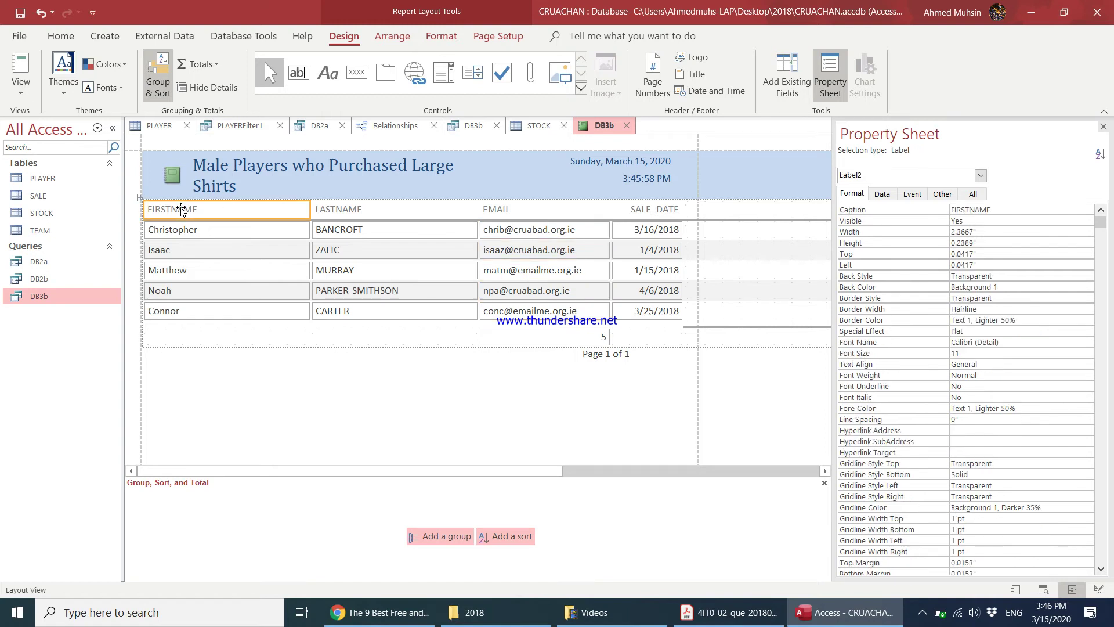
{"action": "left_click", "coordinate": [344, 211], "text": "shift"}
{"action": "left_click", "coordinate": [556, 209], "text": "shift"}
{"action": "left_click", "coordinate": [639, 214], "text": "shift"}
{"action": "left_click", "coordinate": [61, 36]}
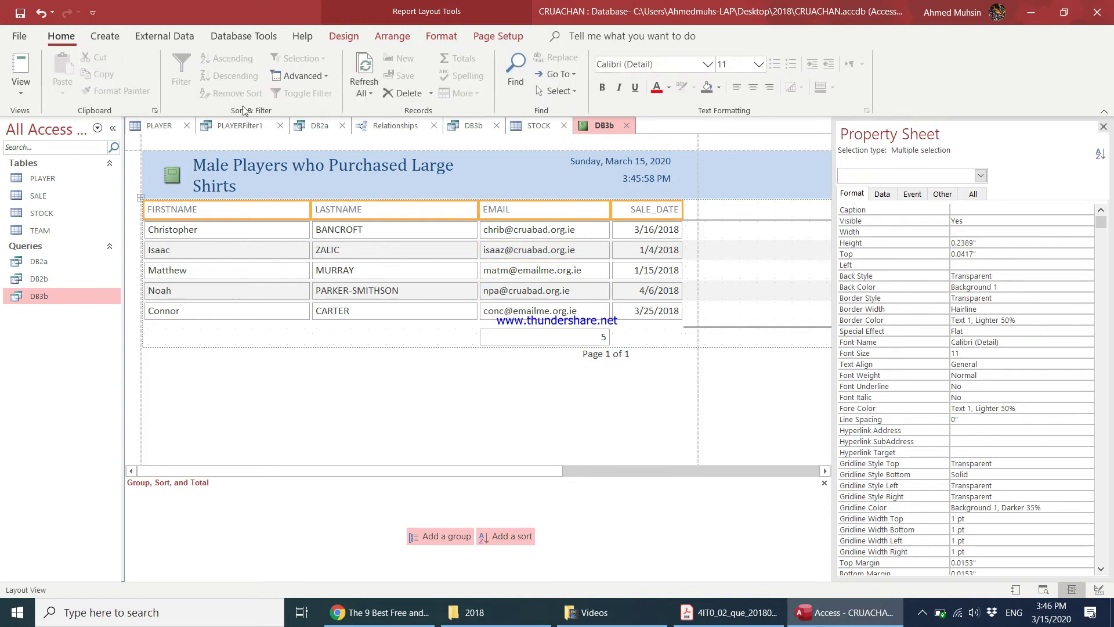
{"action": "left_click", "coordinate": [442, 37]}
{"action": "left_click", "coordinate": [250, 87]}
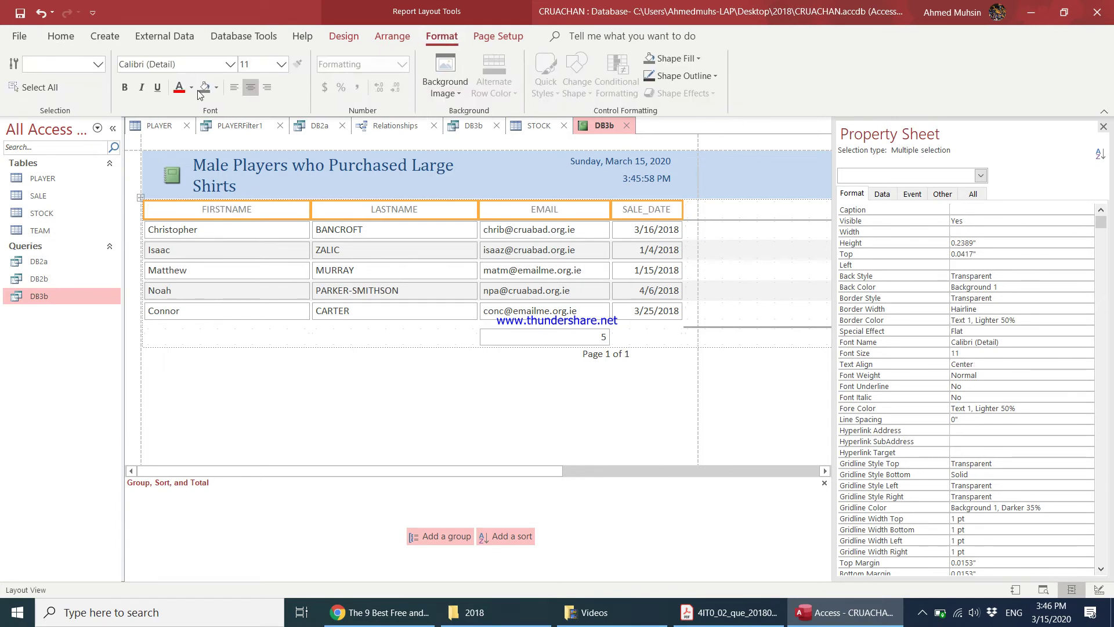
{"action": "left_click", "coordinate": [179, 87]}
{"action": "left_click", "coordinate": [127, 91]}
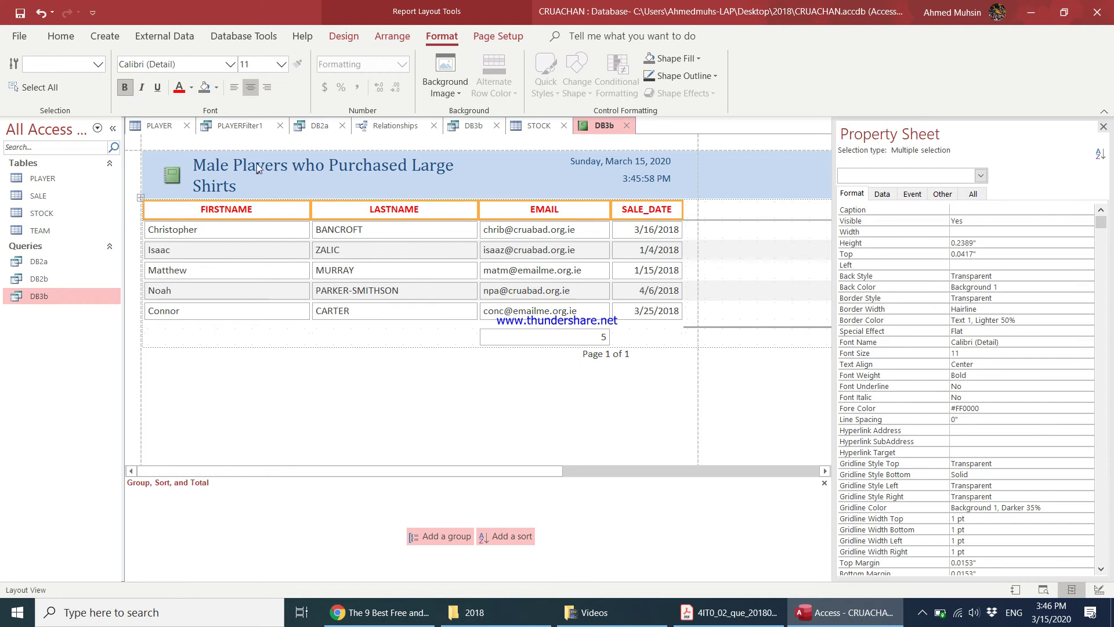
{"action": "left_click", "coordinate": [689, 618]}
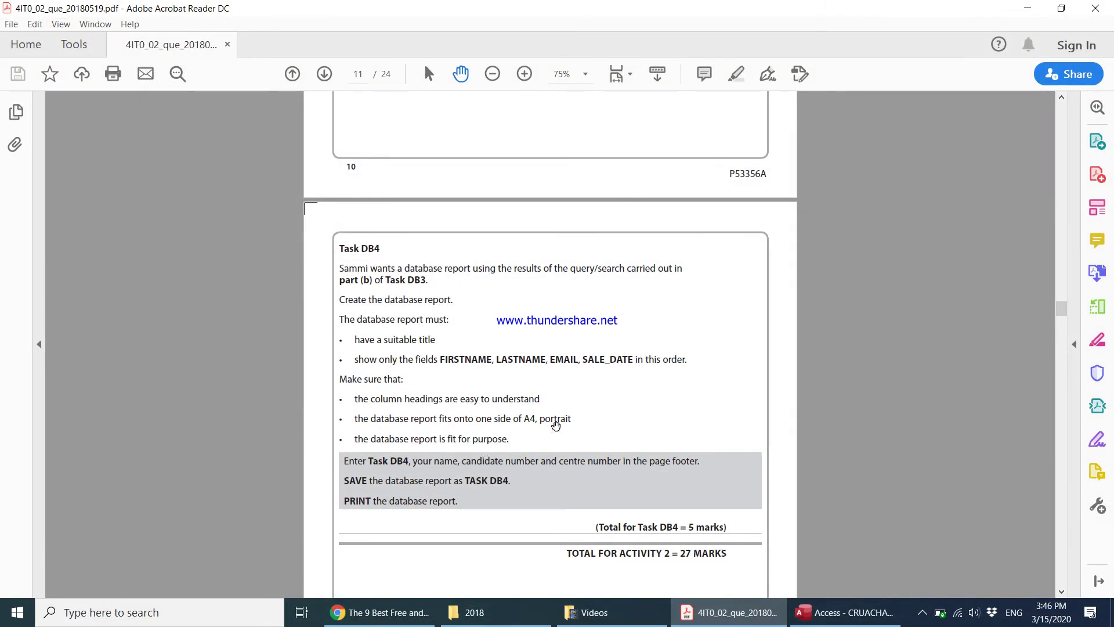
Reread the Task DB4 brief in Acrobat, ending back on the Access report
{"action": "left_click", "coordinate": [1023, 13]}
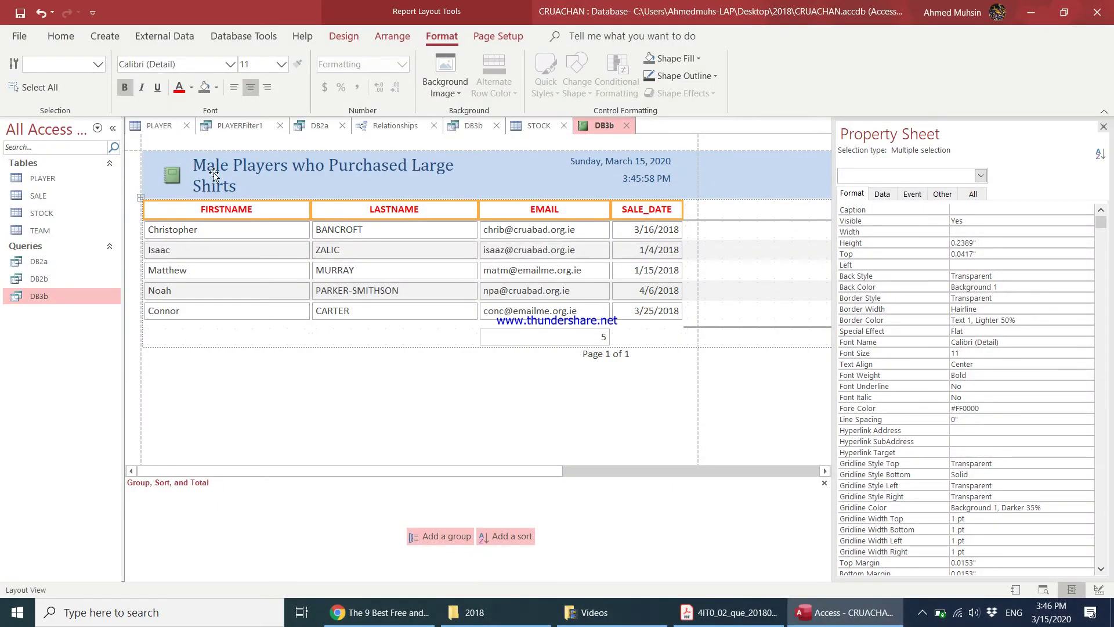
{"action": "left_click", "coordinate": [685, 621]}
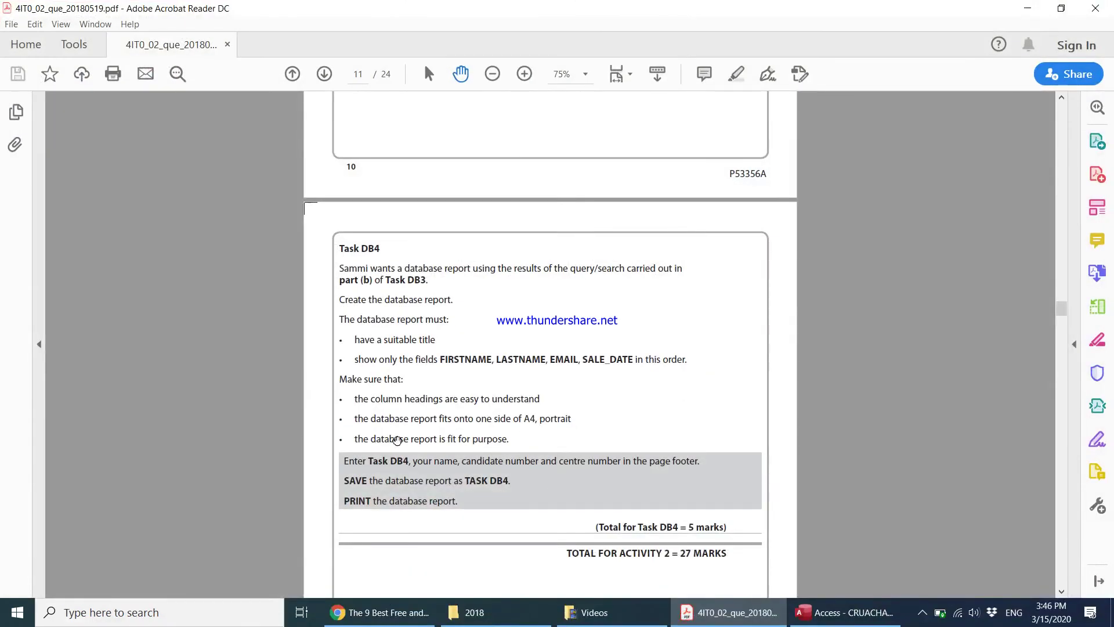
{"action": "left_click", "coordinate": [845, 612]}
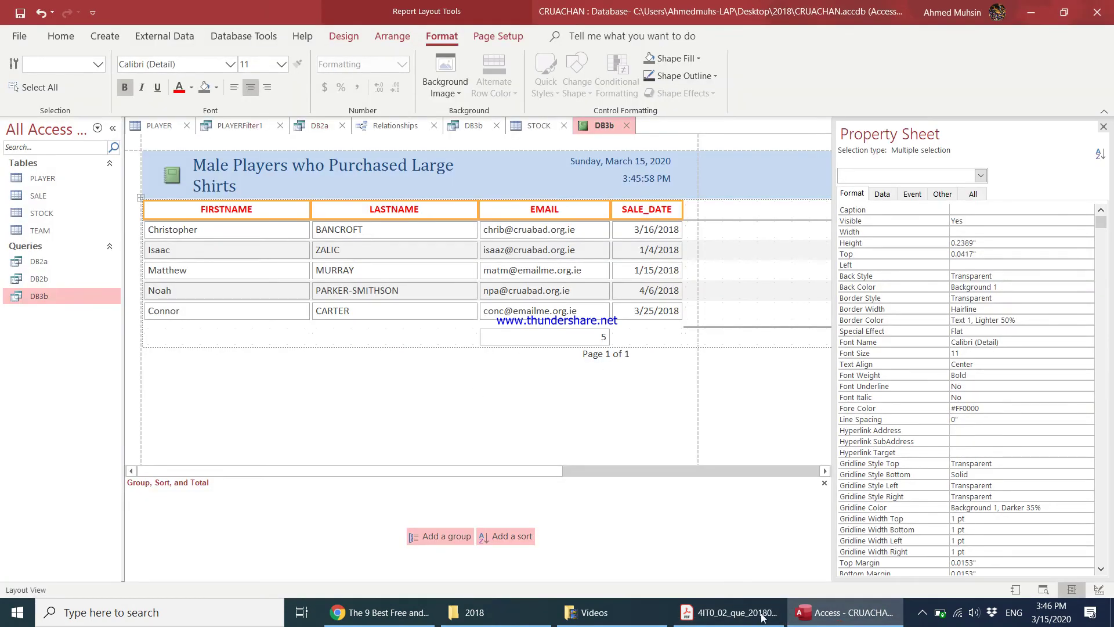
{"action": "left_click", "coordinate": [732, 614]}
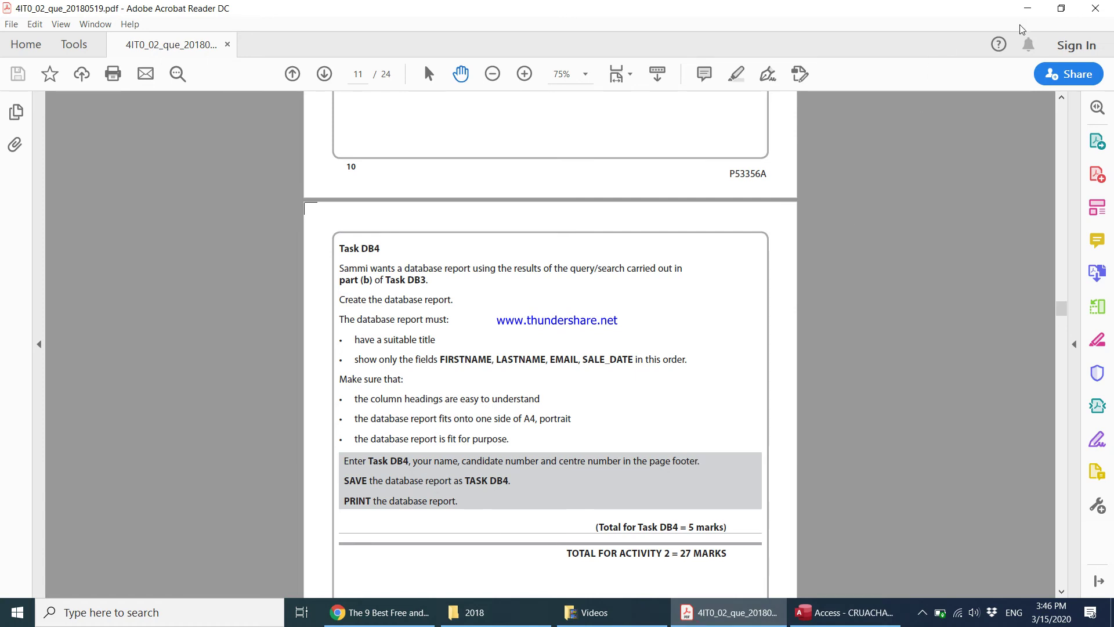
{"action": "key", "text": "alt+Tab"}
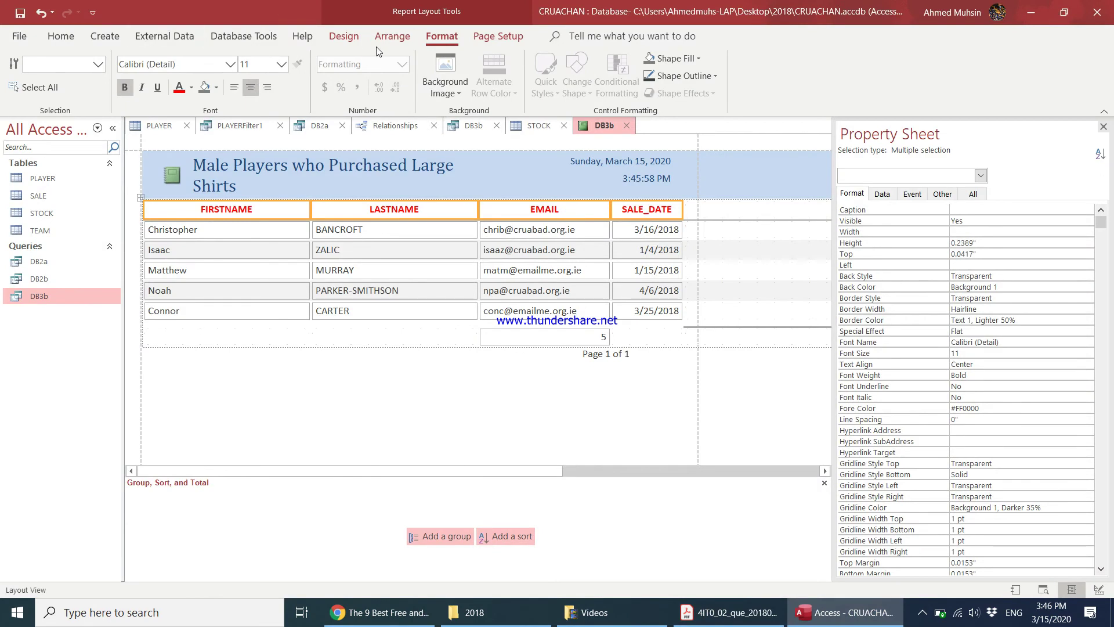
{"action": "left_click", "coordinate": [61, 36]}
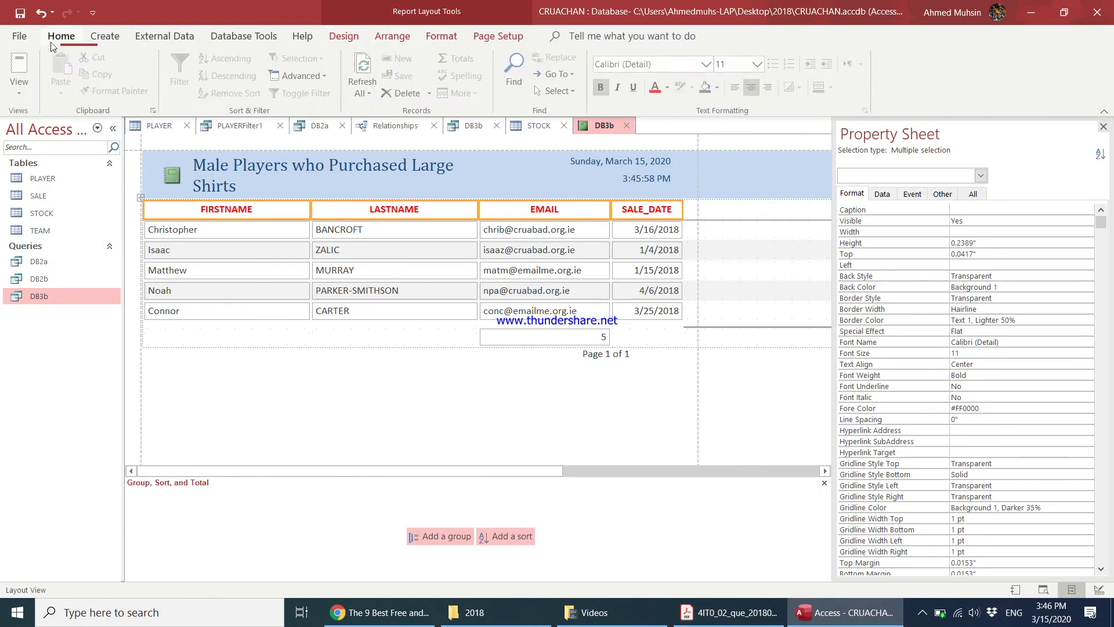
In Design View, enlarge the Page Footer and add a 'Task DB4' label there
{"action": "left_click", "coordinate": [19, 97]}
{"action": "left_click", "coordinate": [81, 224]}
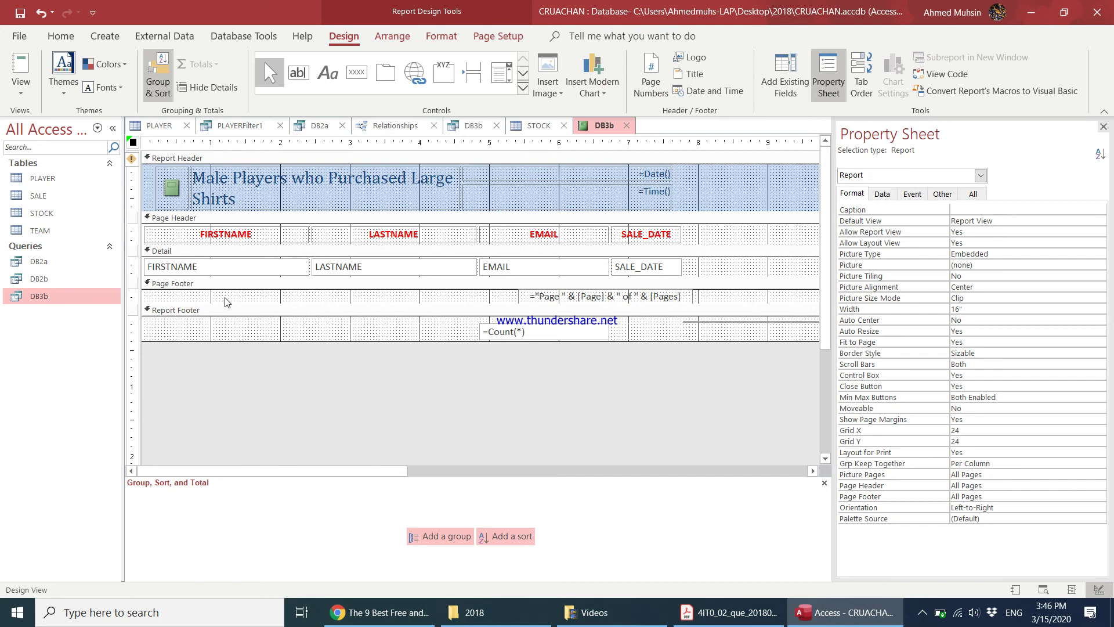
{"action": "left_click_drag", "start_coordinate": [226, 305], "coordinate": [228, 383]}
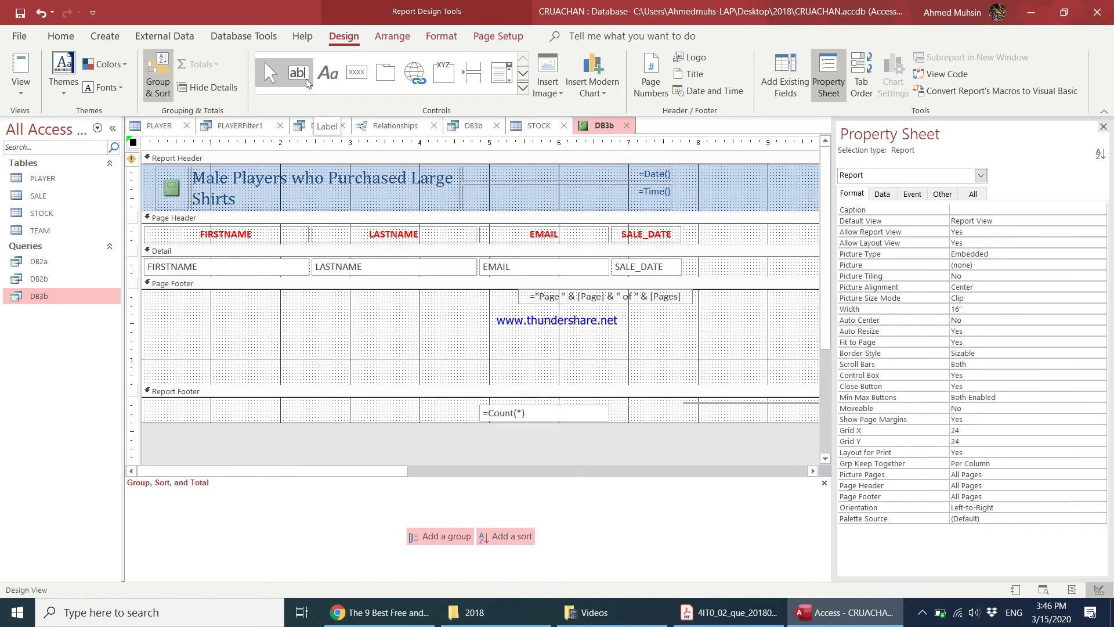
{"action": "left_click", "coordinate": [328, 80]}
{"action": "left_click_drag", "start_coordinate": [295, 300], "coordinate": [536, 343]}
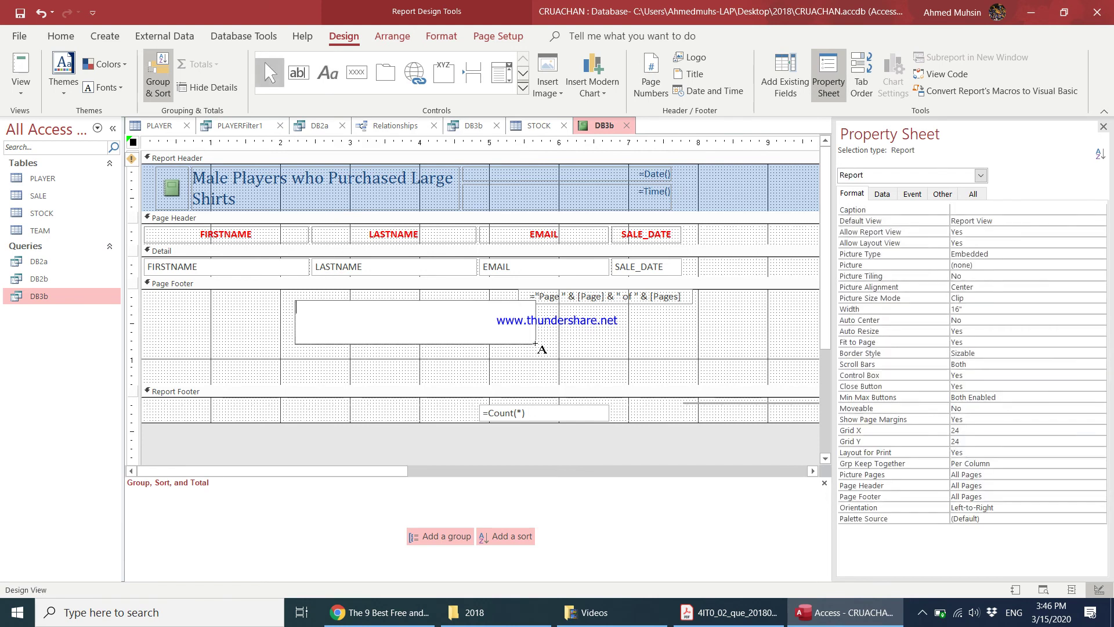
{"action": "type", "text": "Task DB4 Ahmed 1234 1234"}
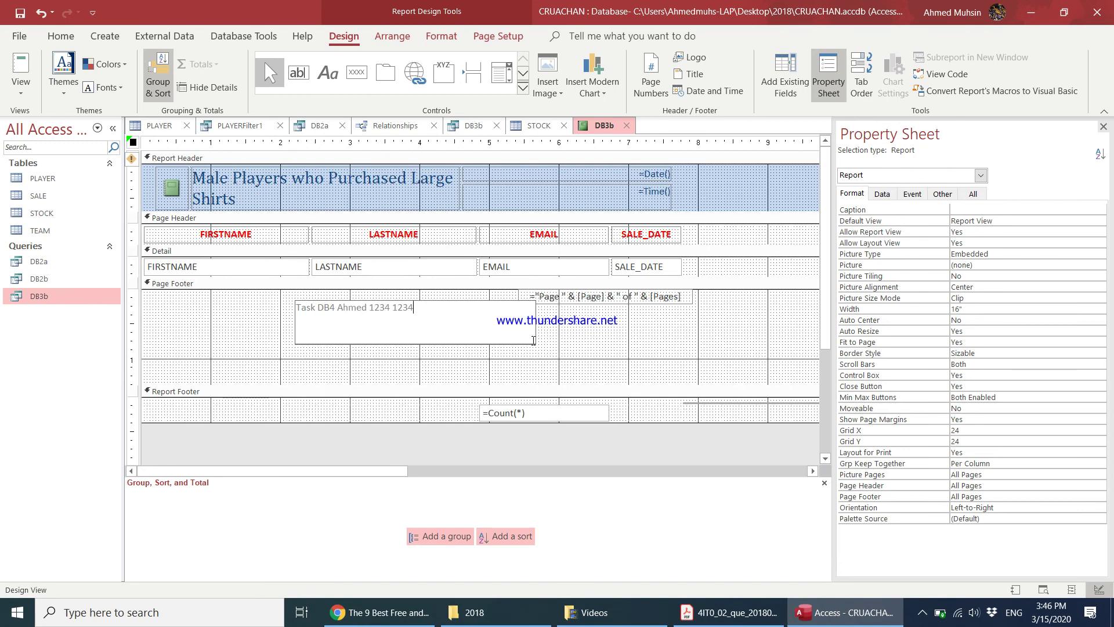
{"action": "left_click", "coordinate": [589, 342]}
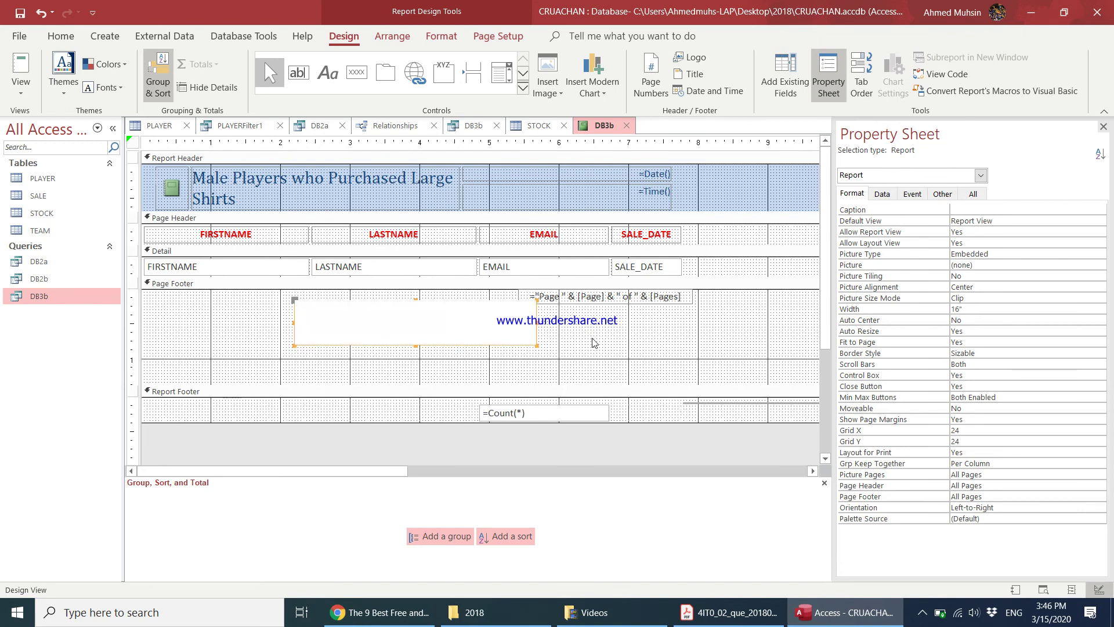
Save the report as 'Task DB4'
{"action": "left_click", "coordinate": [689, 620]}
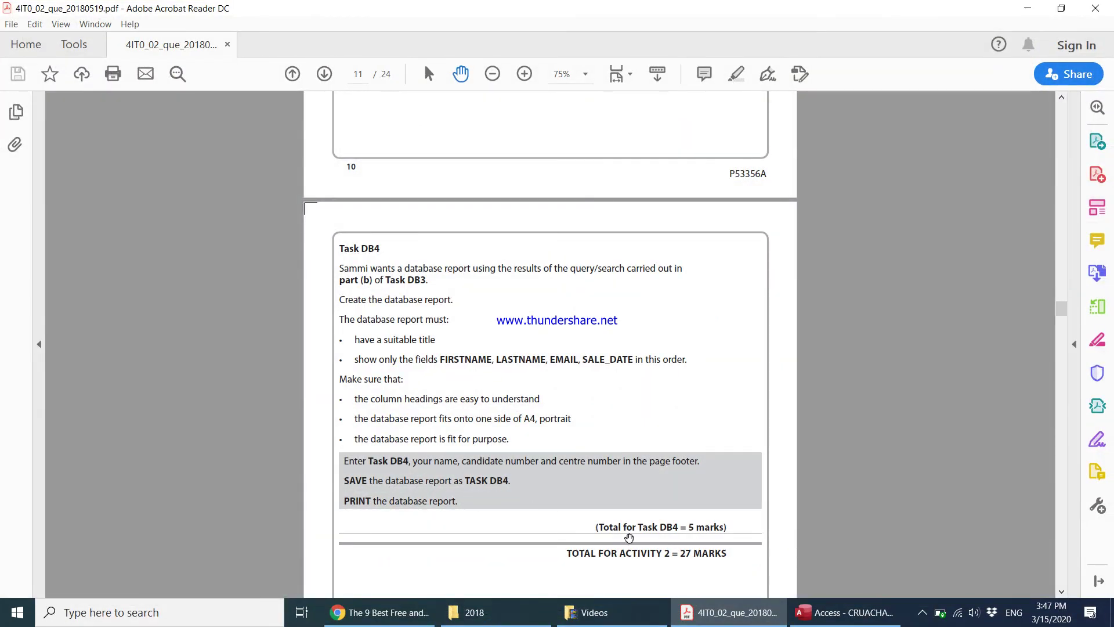
{"action": "left_click", "coordinate": [845, 612]}
{"action": "left_click", "coordinate": [21, 13]}
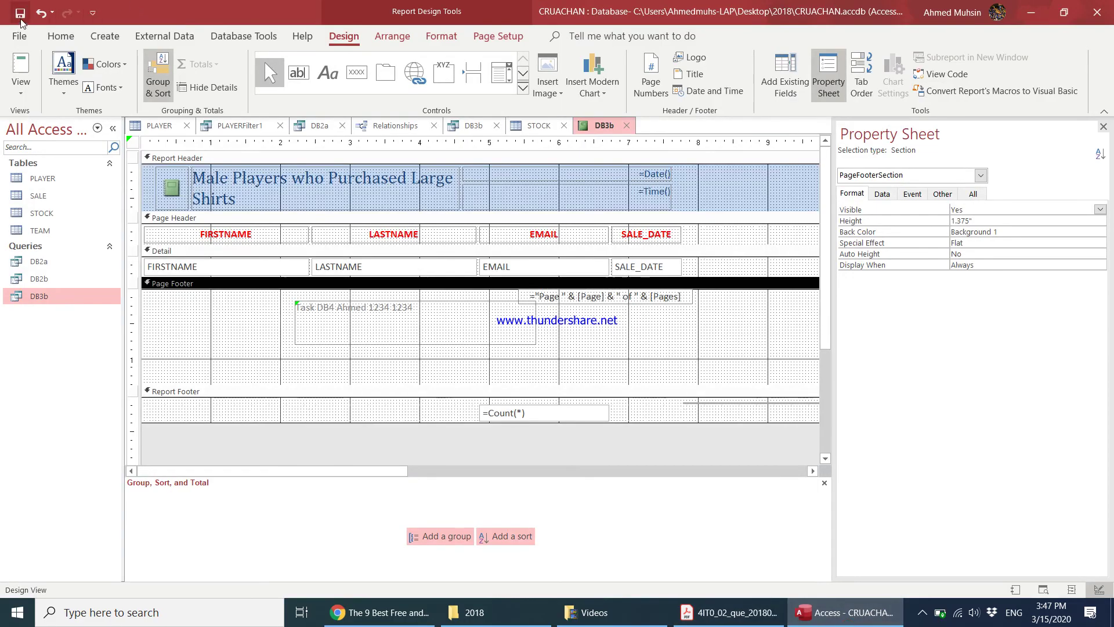
{"action": "type", "text": "Tas"}
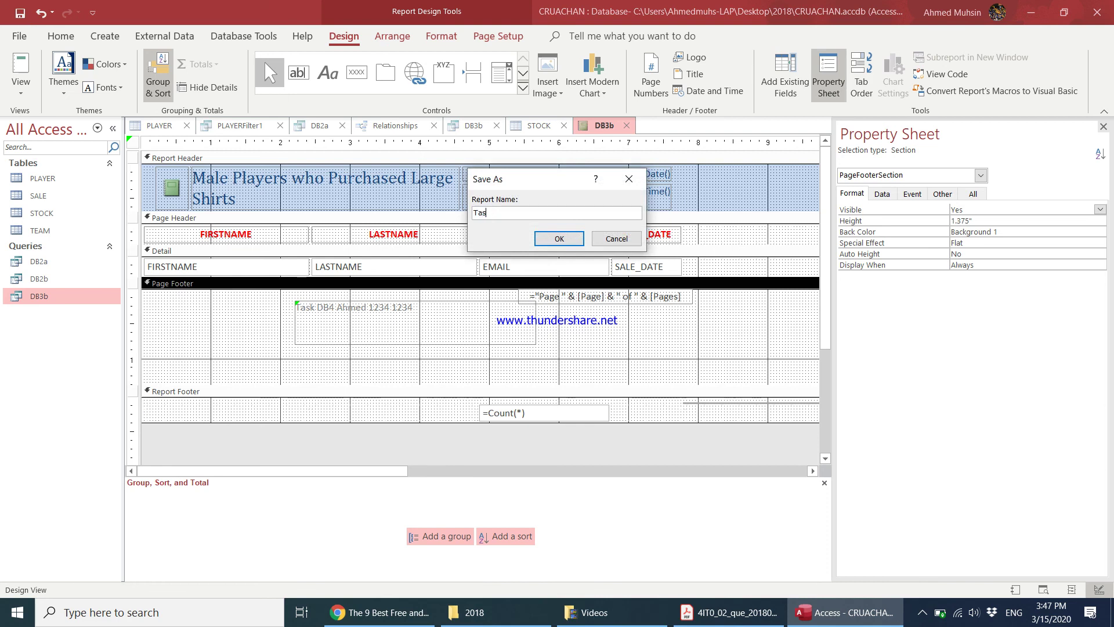
{"action": "type", "text": "k DB4"}
{"action": "left_click", "coordinate": [551, 239]}
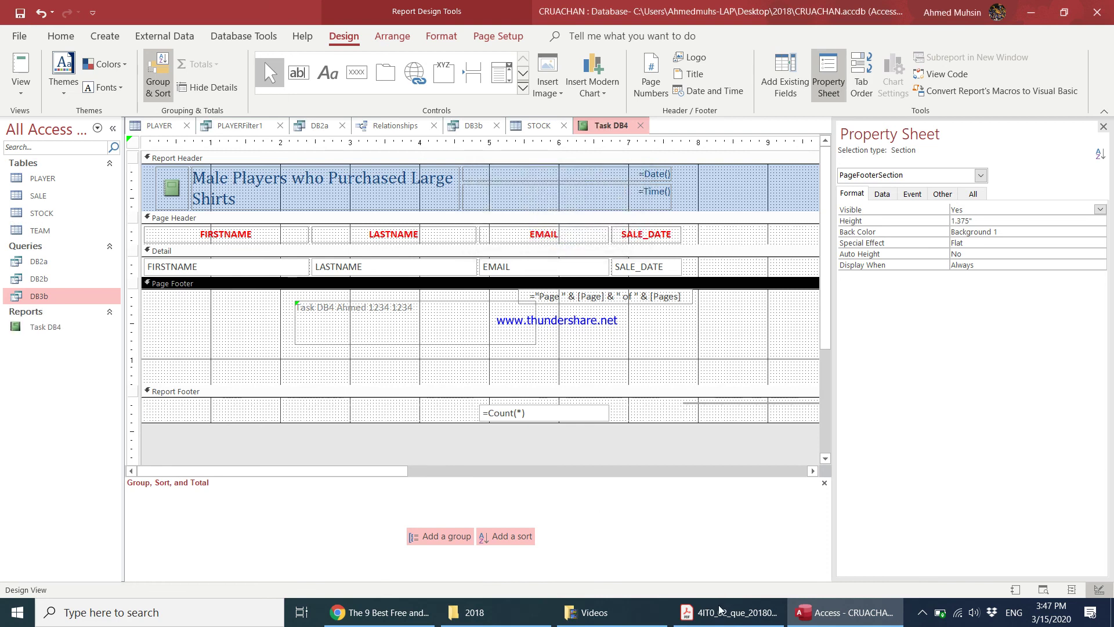
{"action": "left_click", "coordinate": [722, 605]}
View the Task DB4 report in Print Preview at full size to inspect the footer
{"action": "scroll", "coordinate": [447, 440], "scroll_direction": "down", "scroll_amount": 4}
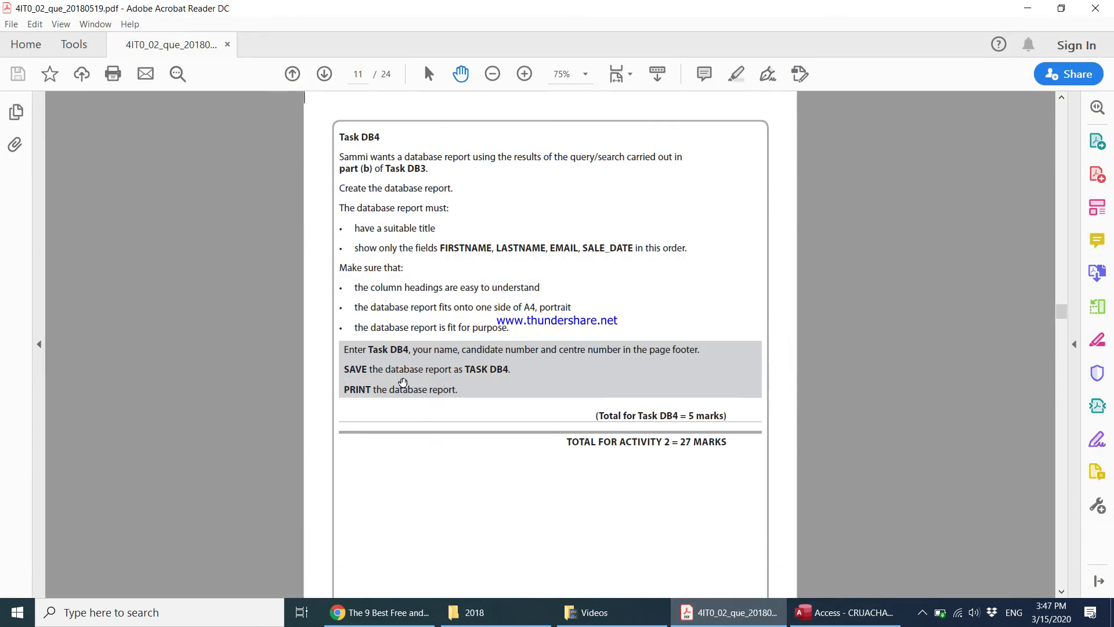
{"action": "left_click", "coordinate": [845, 612]}
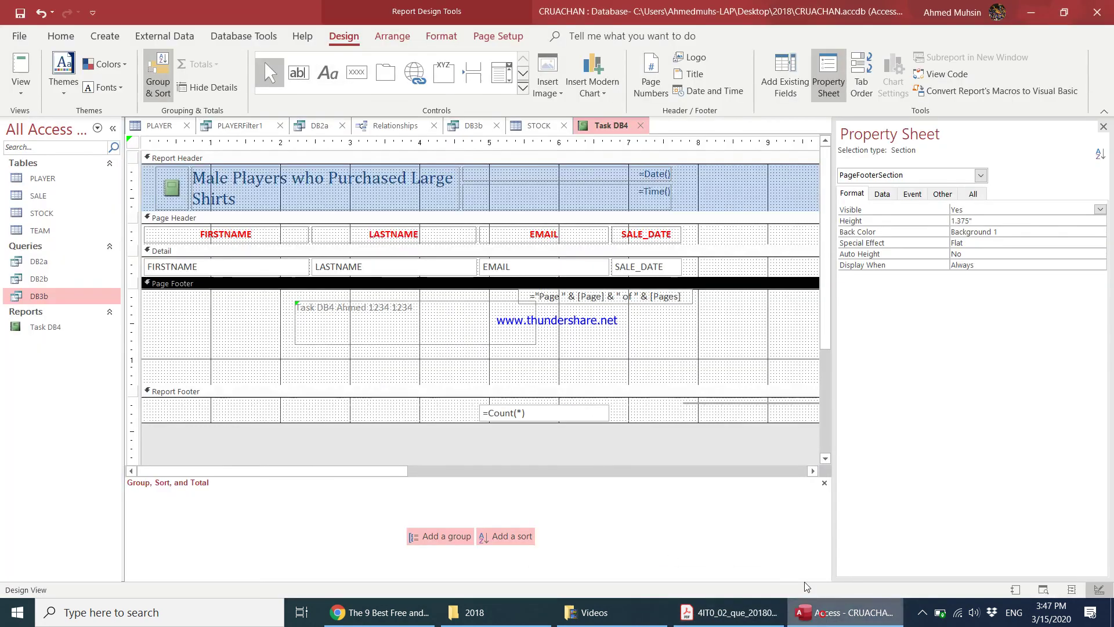
{"action": "left_click", "coordinate": [21, 87]}
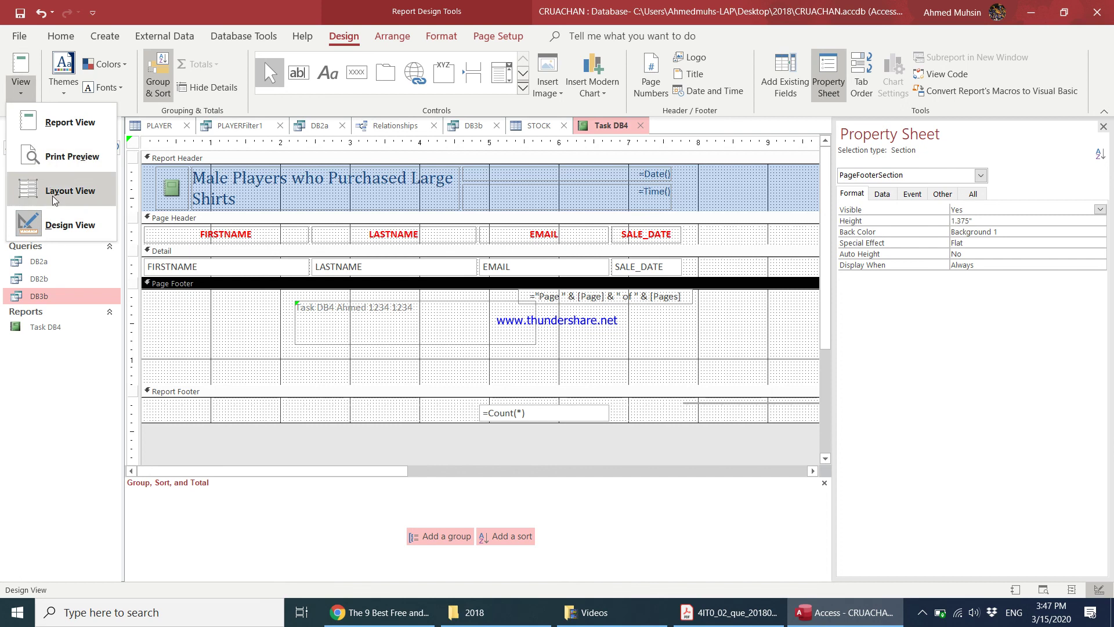
{"action": "left_click", "coordinate": [61, 157]}
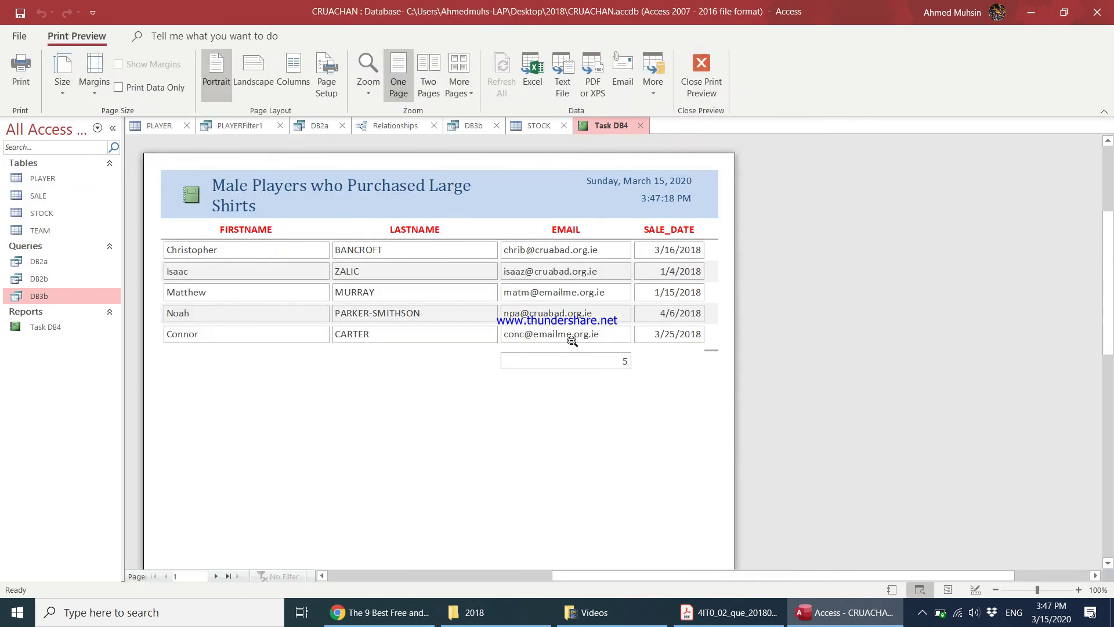
{"action": "left_click", "coordinate": [559, 344]}
{"action": "scroll", "coordinate": [559, 344], "scroll_direction": "down", "scroll_amount": 5}
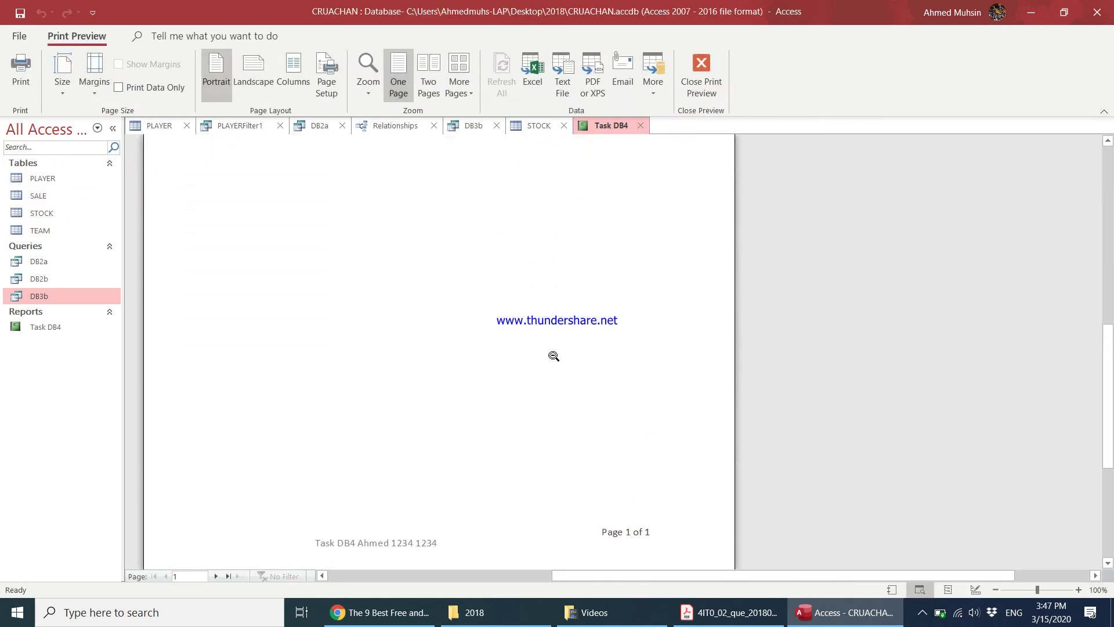
{"action": "scroll", "coordinate": [552, 359], "scroll_direction": "up", "scroll_amount": 4}
{"action": "scroll", "coordinate": [552, 358], "scroll_direction": "up", "scroll_amount": 5}
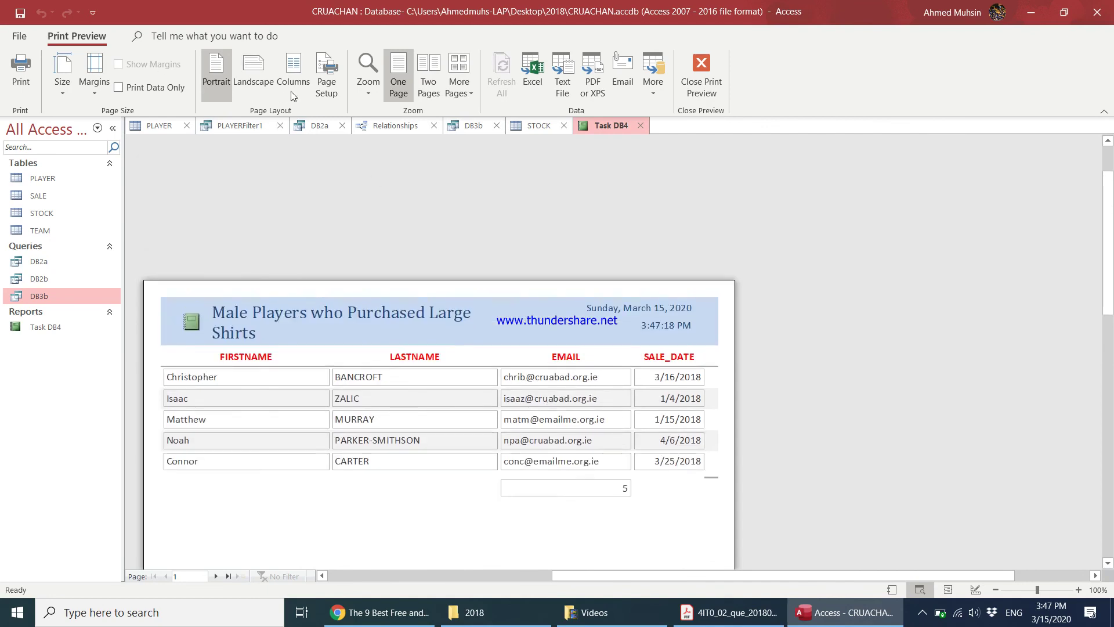